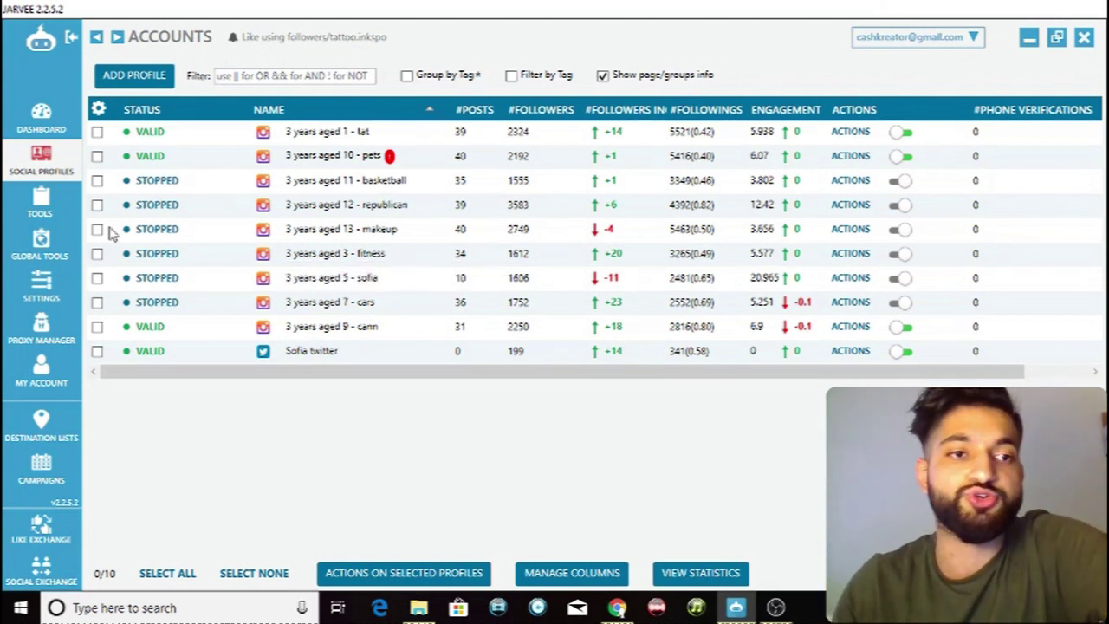
- Open the Contact tool for the 3 years aged 10 - pets account and enter followers/pets.today as the extraction source
left_click(38, 204)
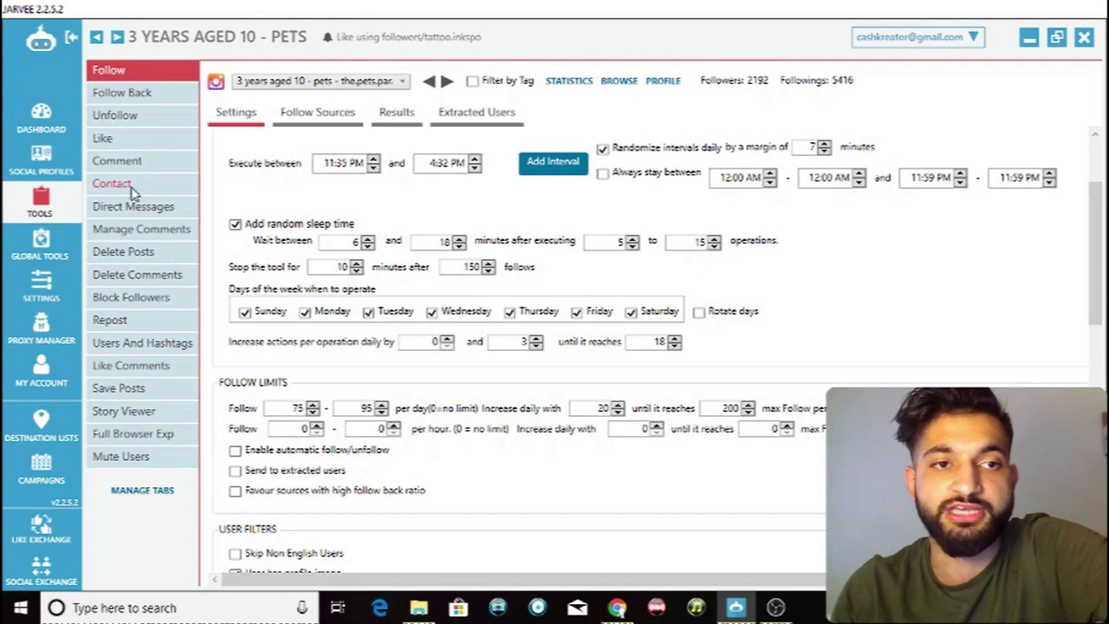
left_click(122, 182)
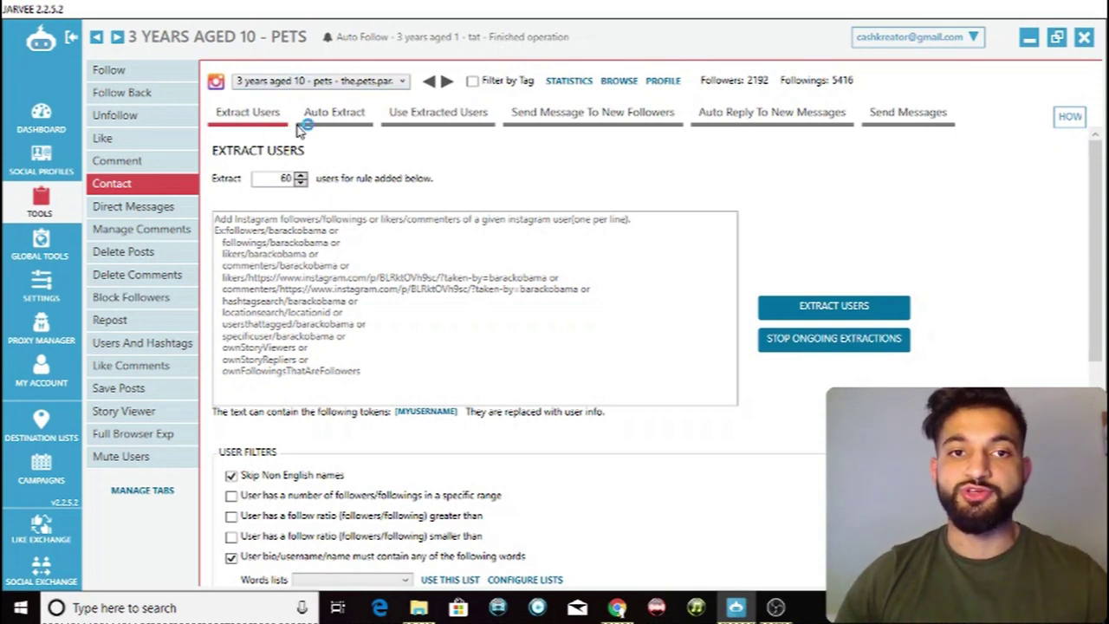
left_click(355, 232)
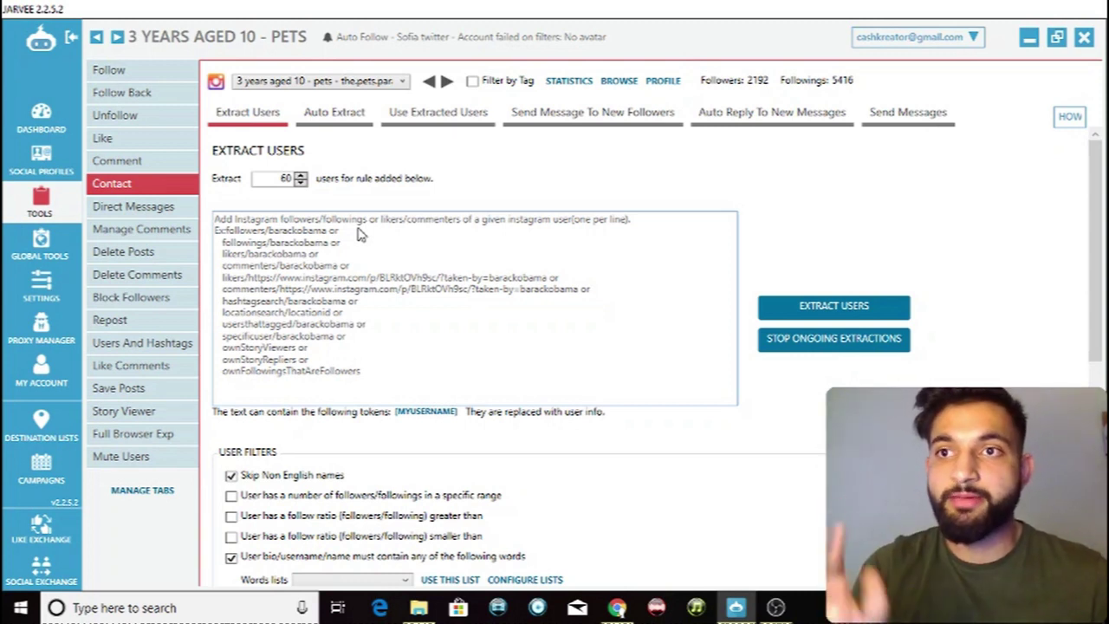
left_click(260, 263)
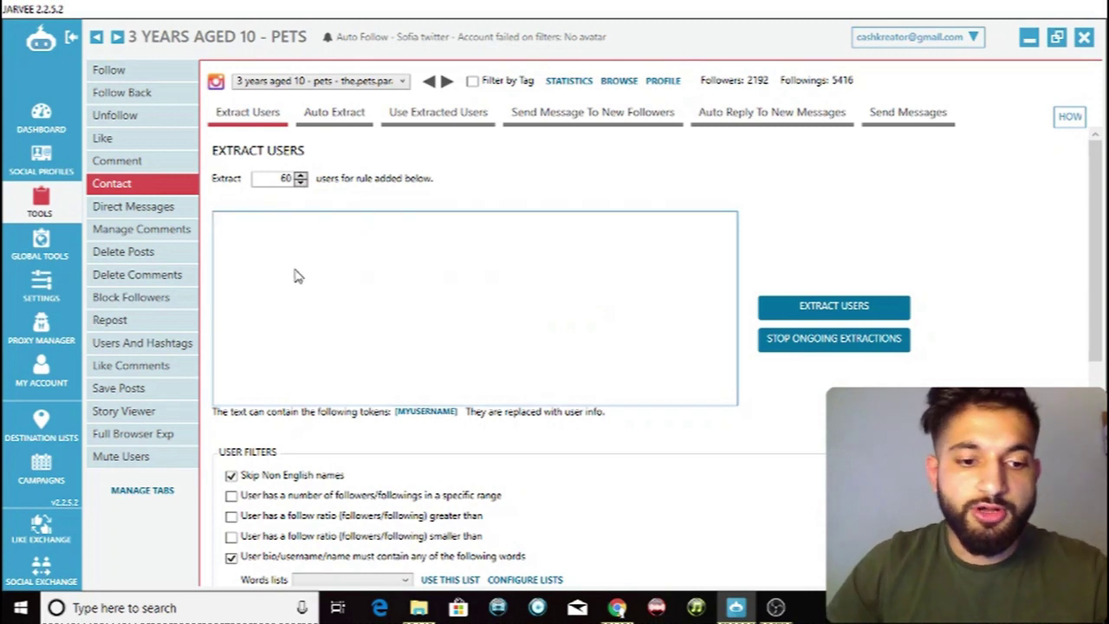
left_click(462, 201)
left_click(442, 262)
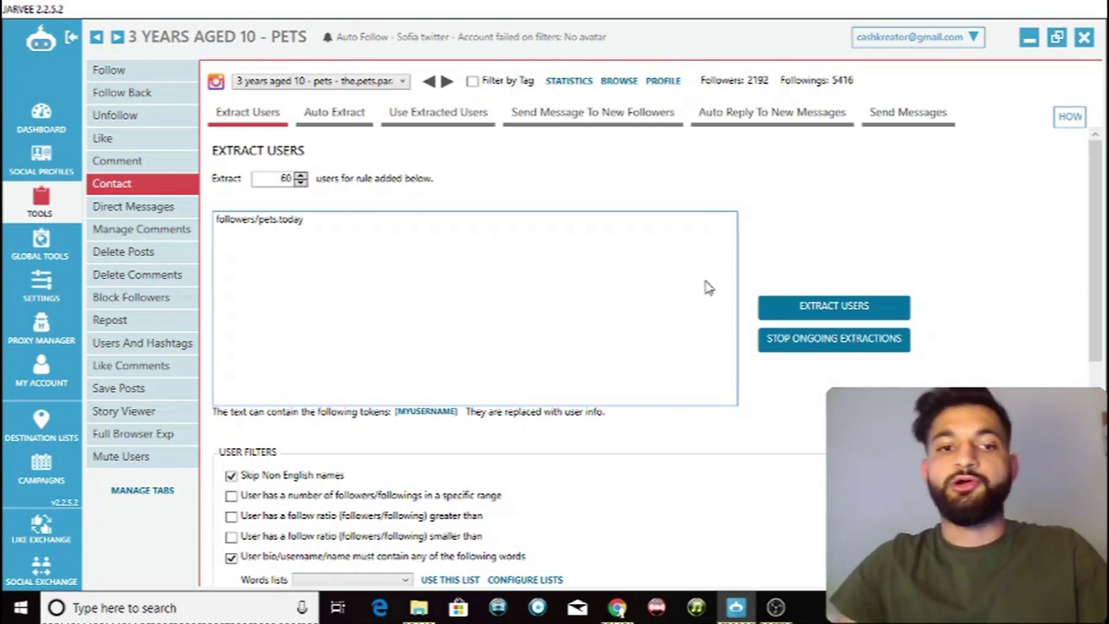
scroll(612, 376, "down", 1)
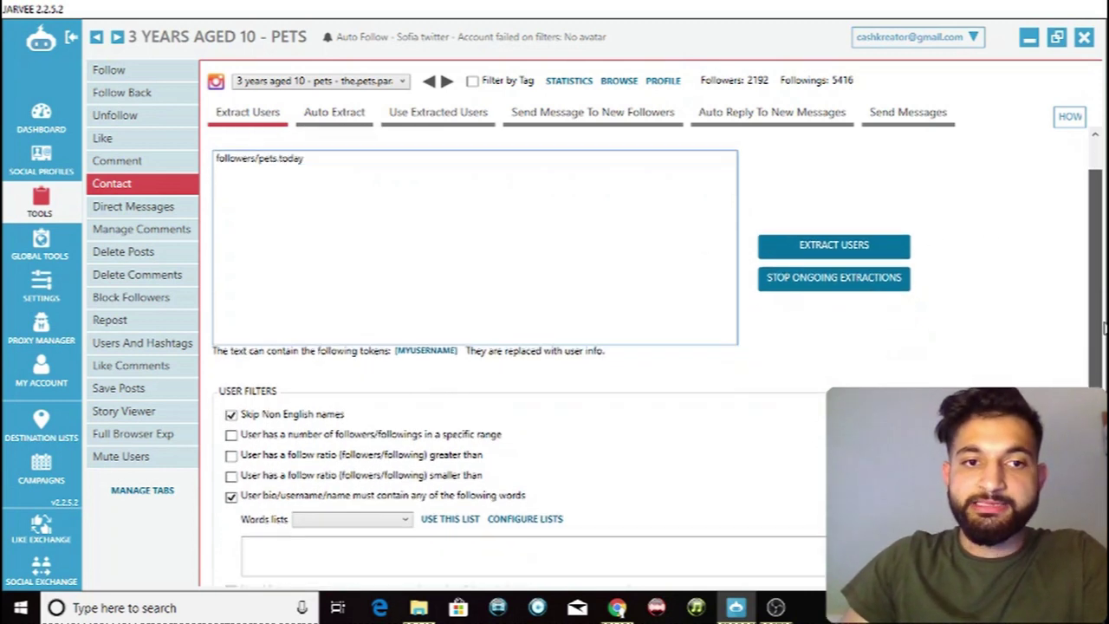
left_click(231, 416)
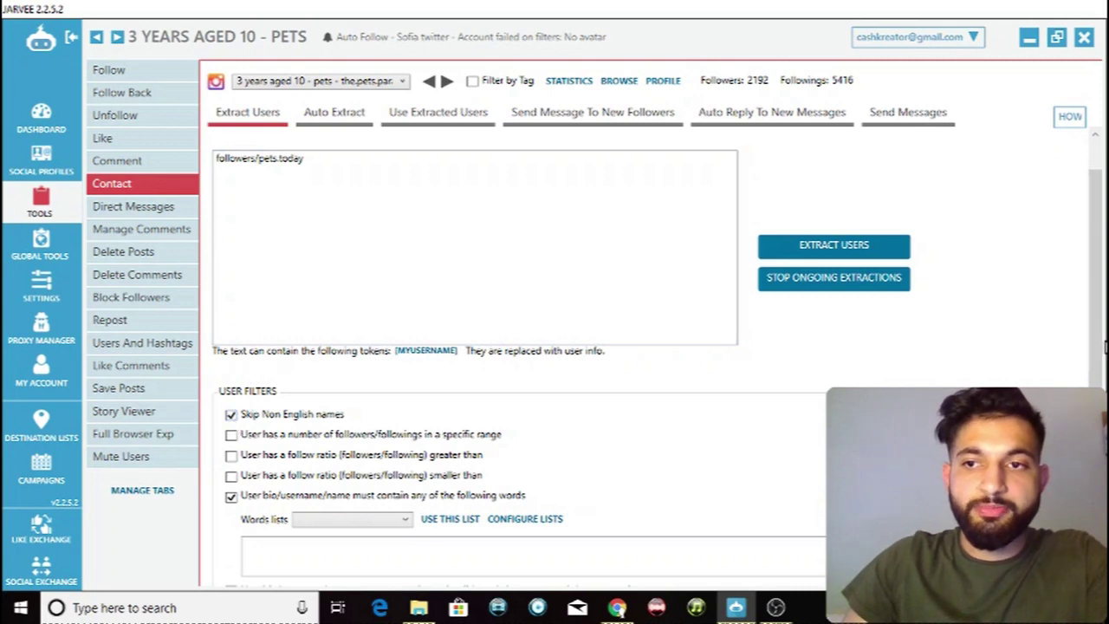
scroll(368, 346, "down", 1)
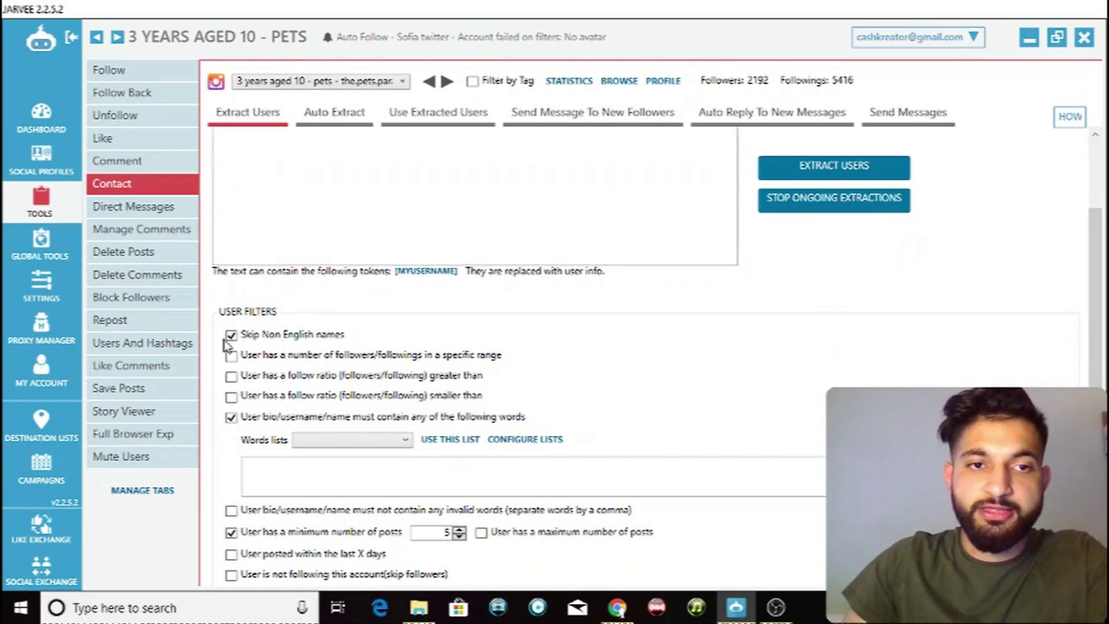
left_click(230, 334)
scroll(269, 422, "down", 1)
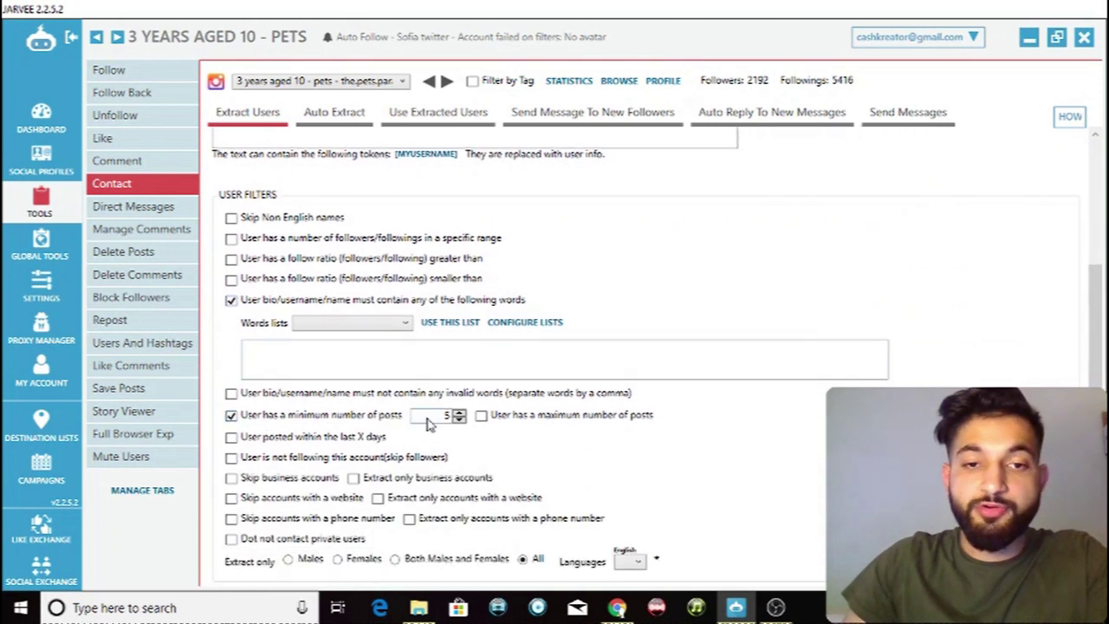
left_click(230, 218)
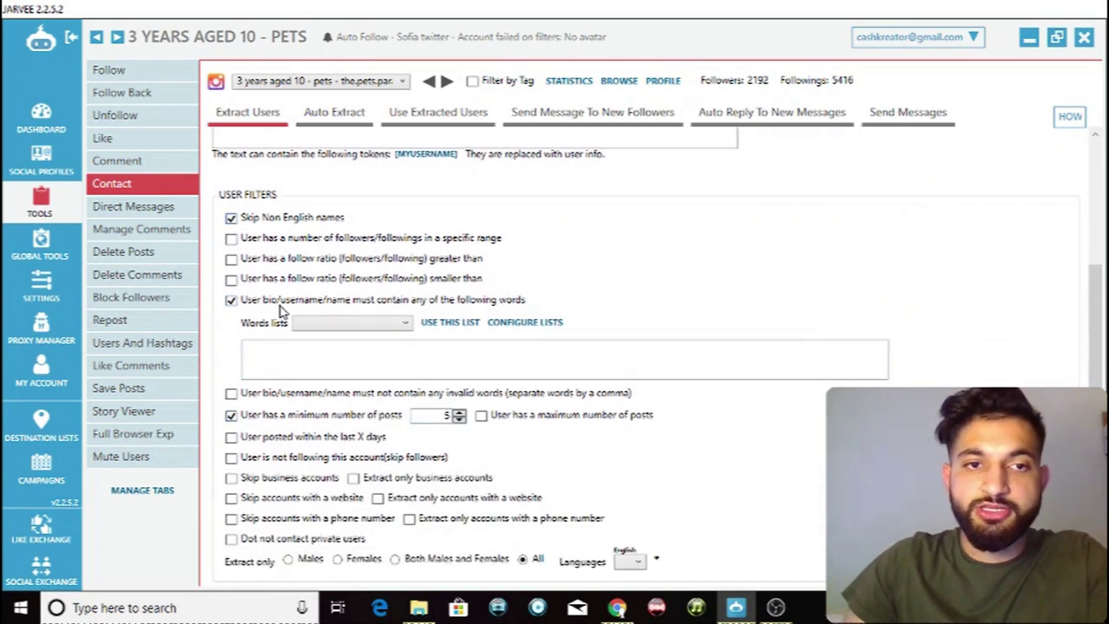
- Turn off the filter requiring certain words in the user's bio, username or name, and start extracting the users
left_click(231, 300)
scroll(445, 373, "down", 1)
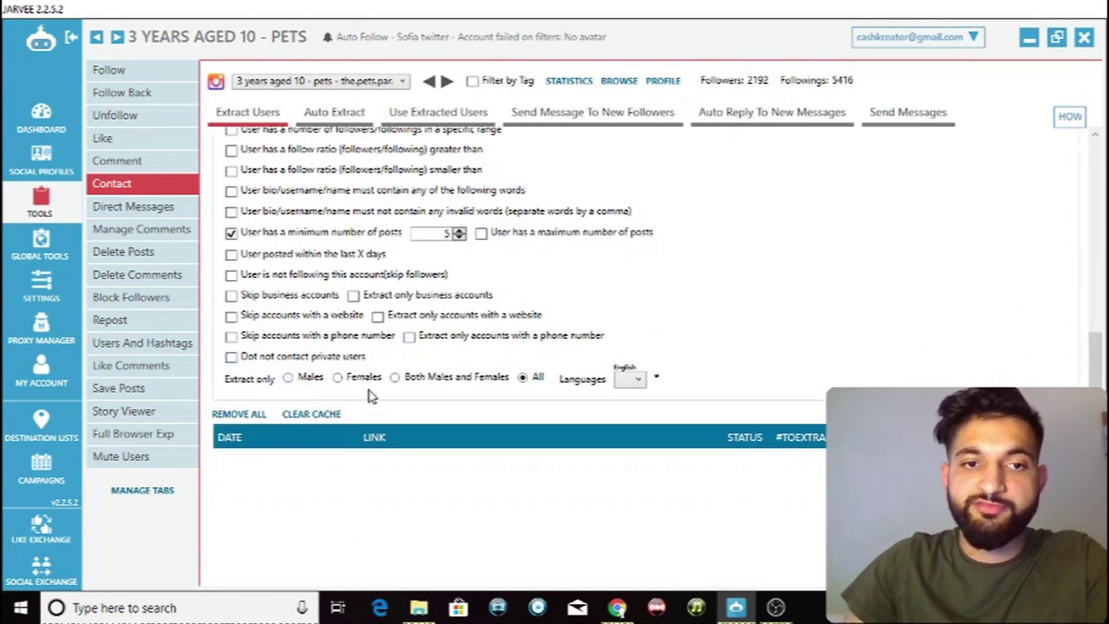
scroll(1102, 379, "up", 5)
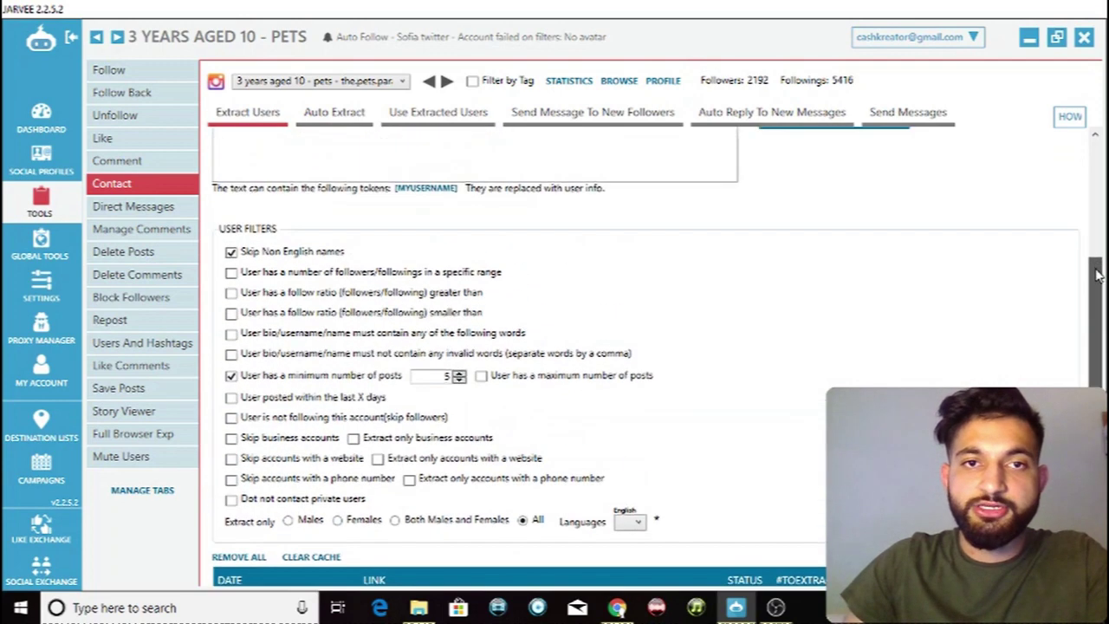
left_click(866, 312)
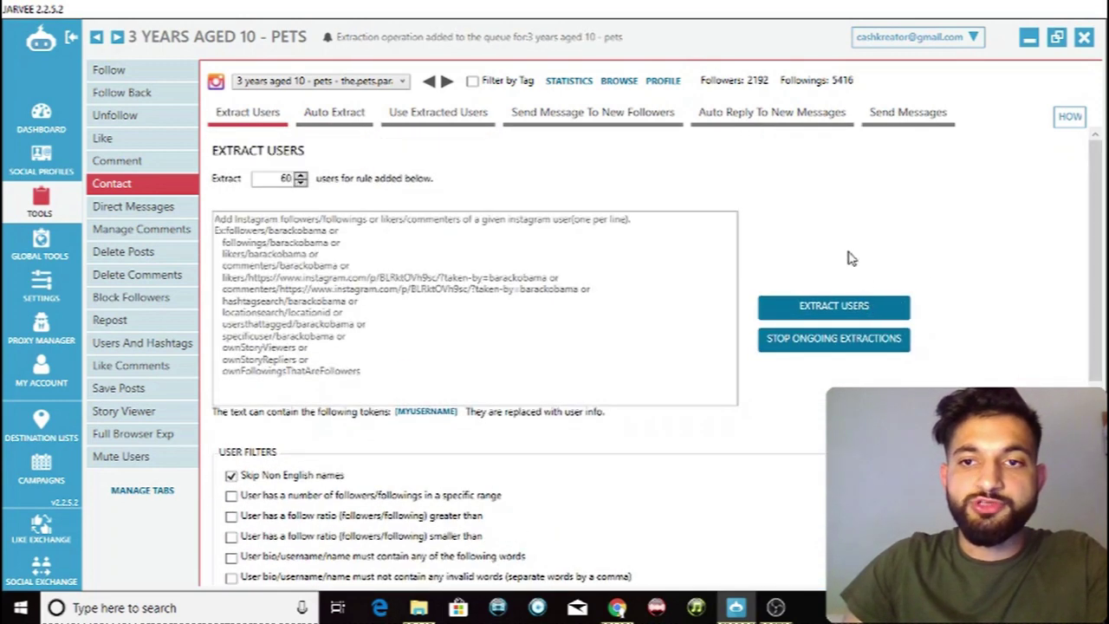
- Check the queued followers/pets.today extraction in the extraction list and look over the Auto Extract settings
scroll(1100, 305, "down", 2)
scroll(1098, 346, "down", 3)
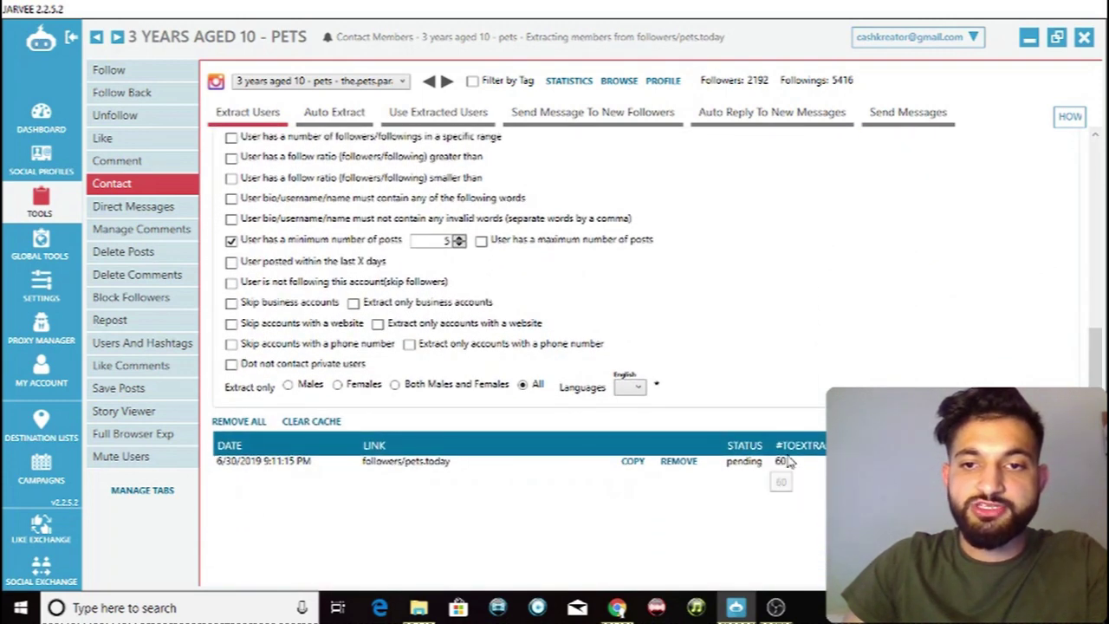
scroll(1102, 336, "up", 3)
scroll(1102, 336, "up", 2)
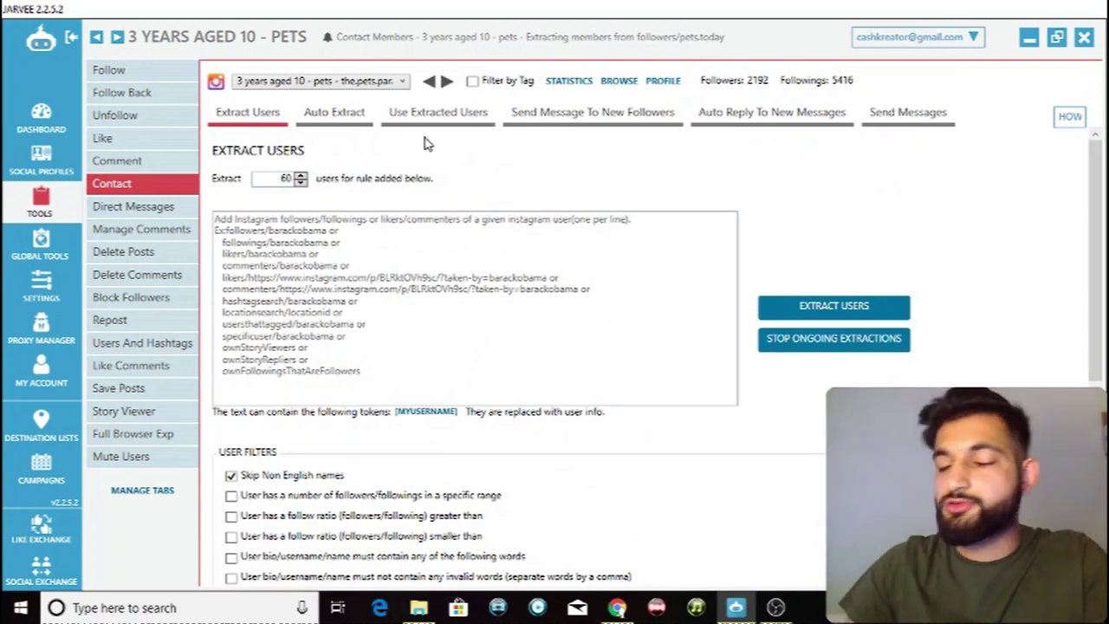
scroll(1098, 303, "down", 5)
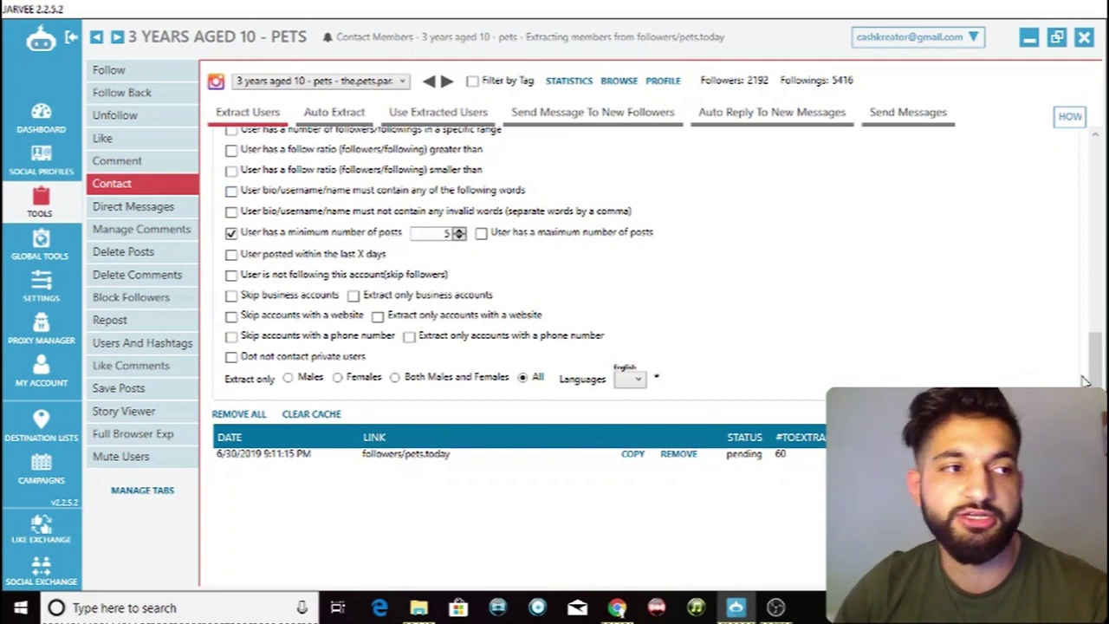
scroll(1064, 180, "up", 5)
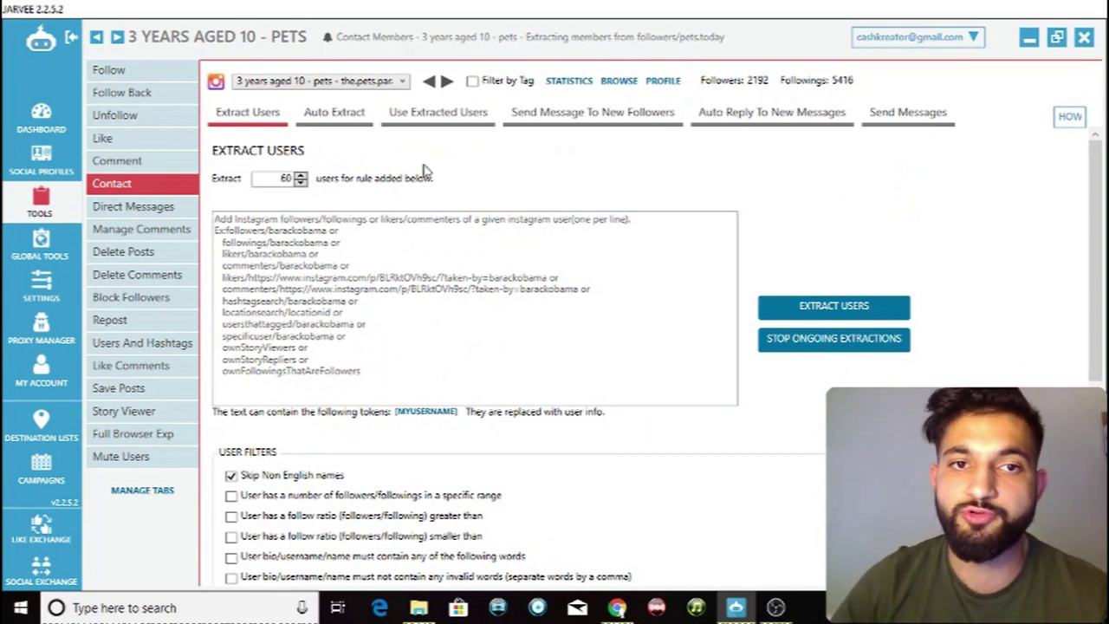
left_click(346, 121)
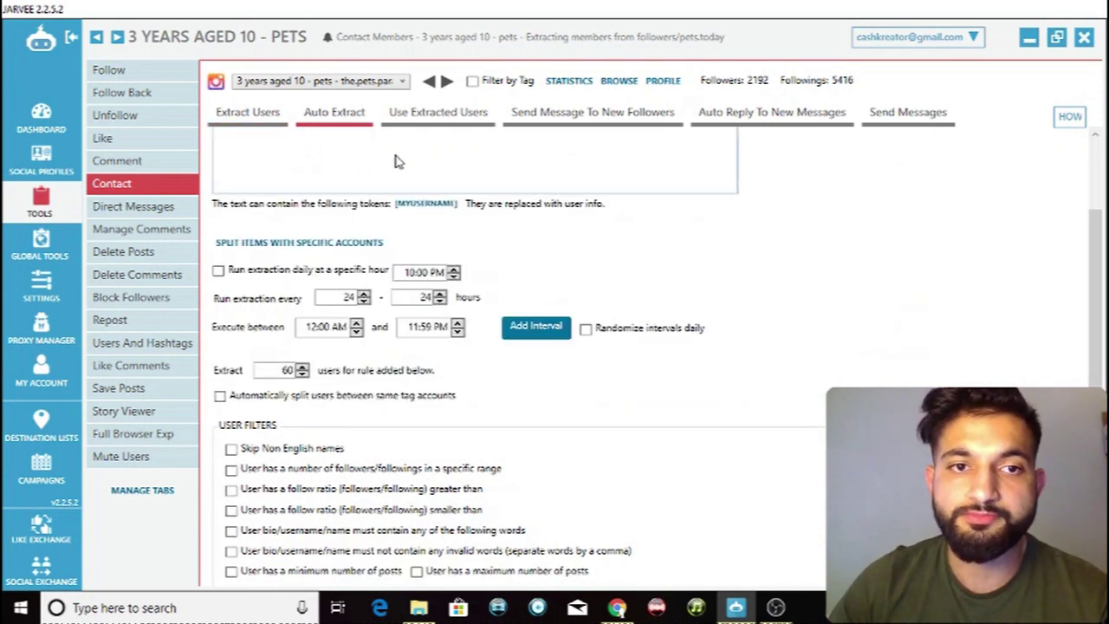
left_click(249, 126)
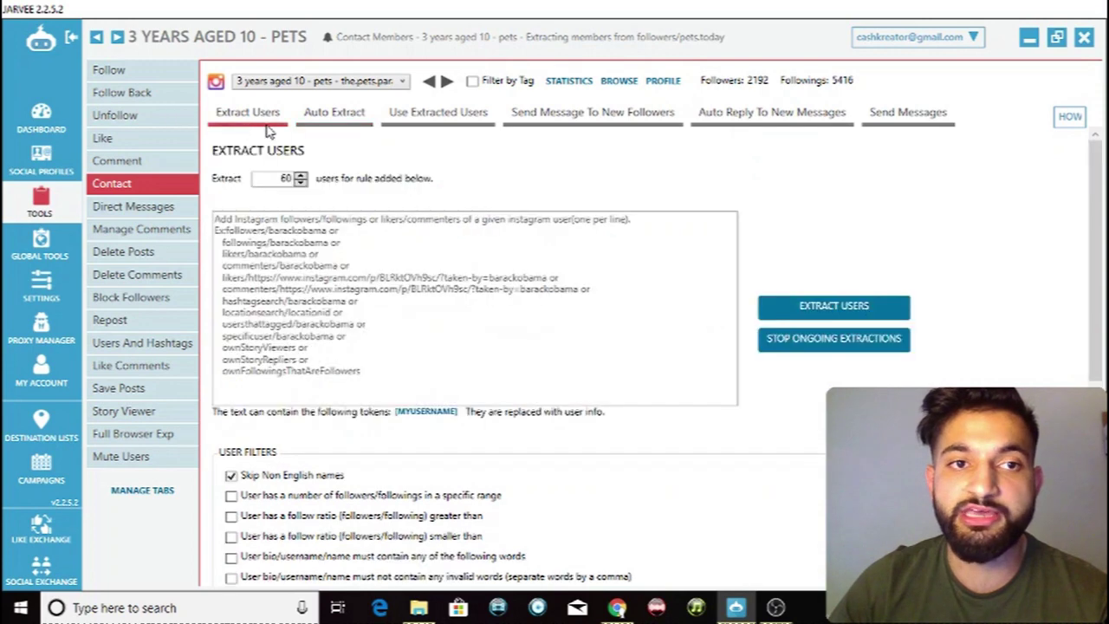
- Open Use Extracted Users and review its user list, message text area, tokens and sending options
left_click(442, 121)
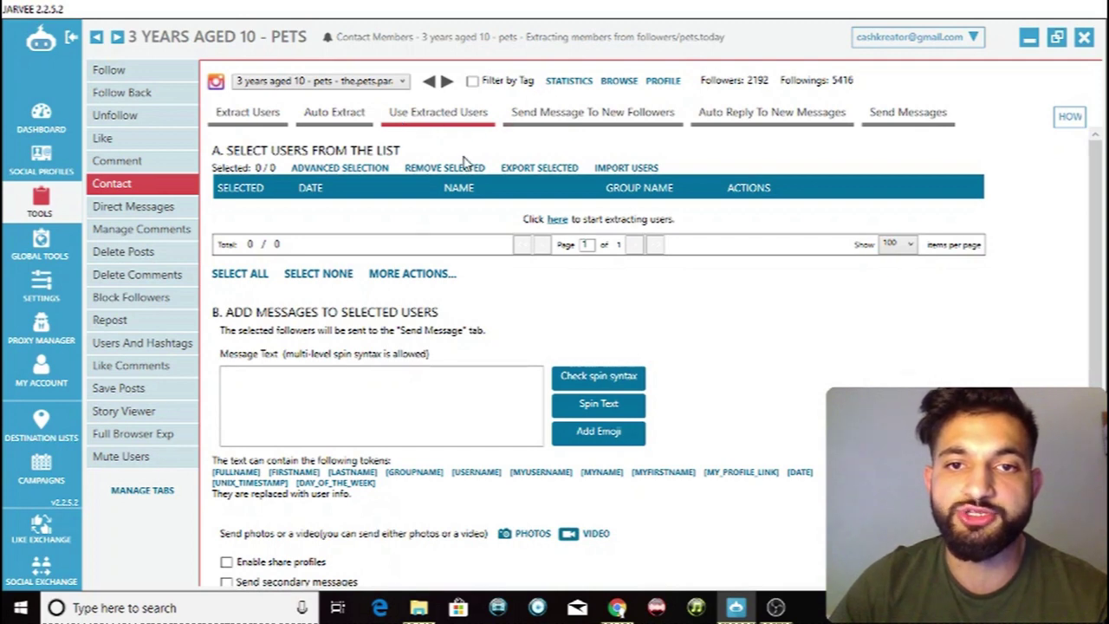
scroll(498, 265, "down", 1)
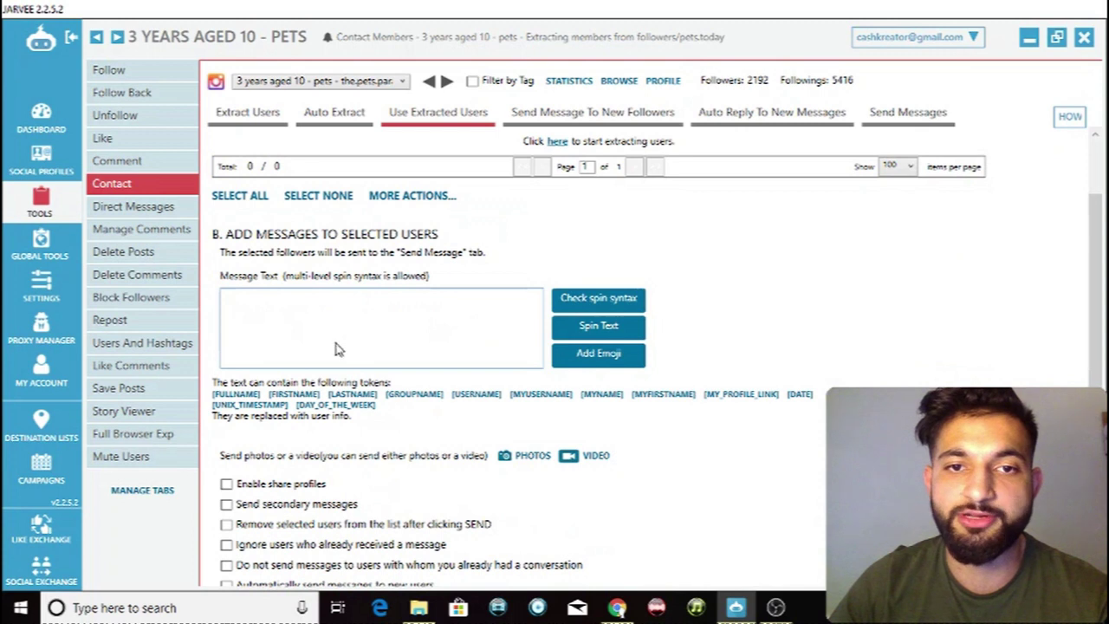
left_click(380, 328)
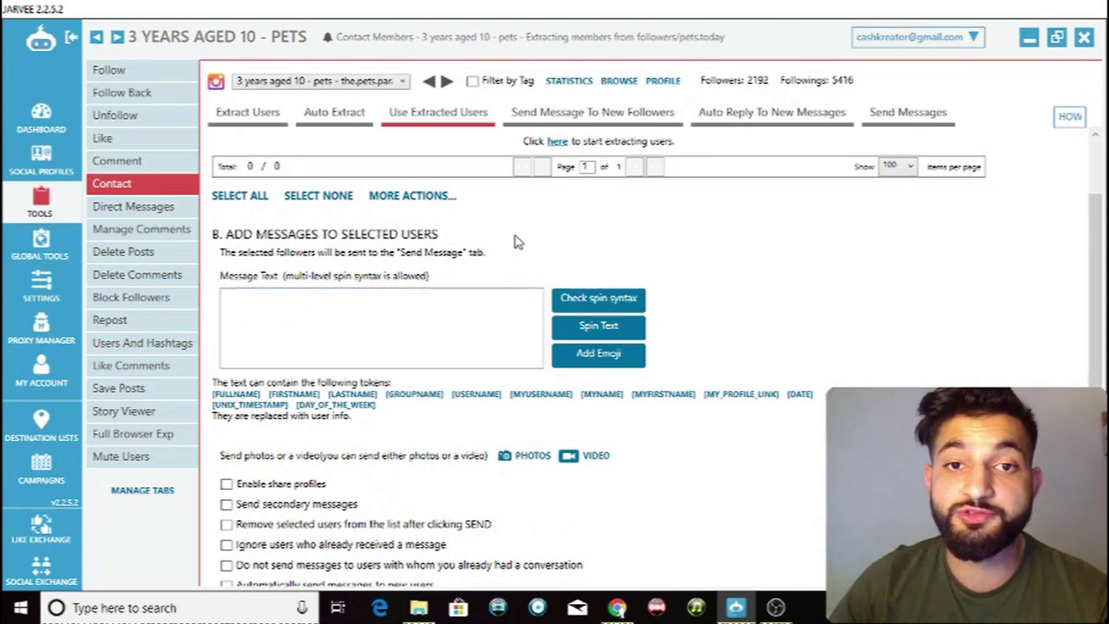
scroll(544, 258, "up", 1)
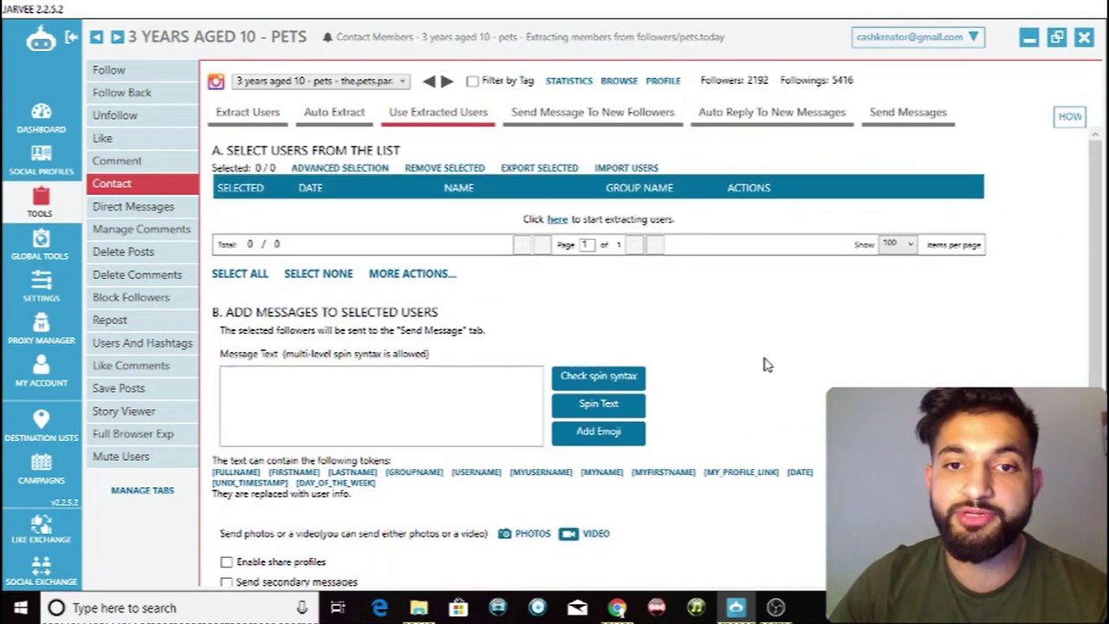
scroll(821, 373, "down", 1)
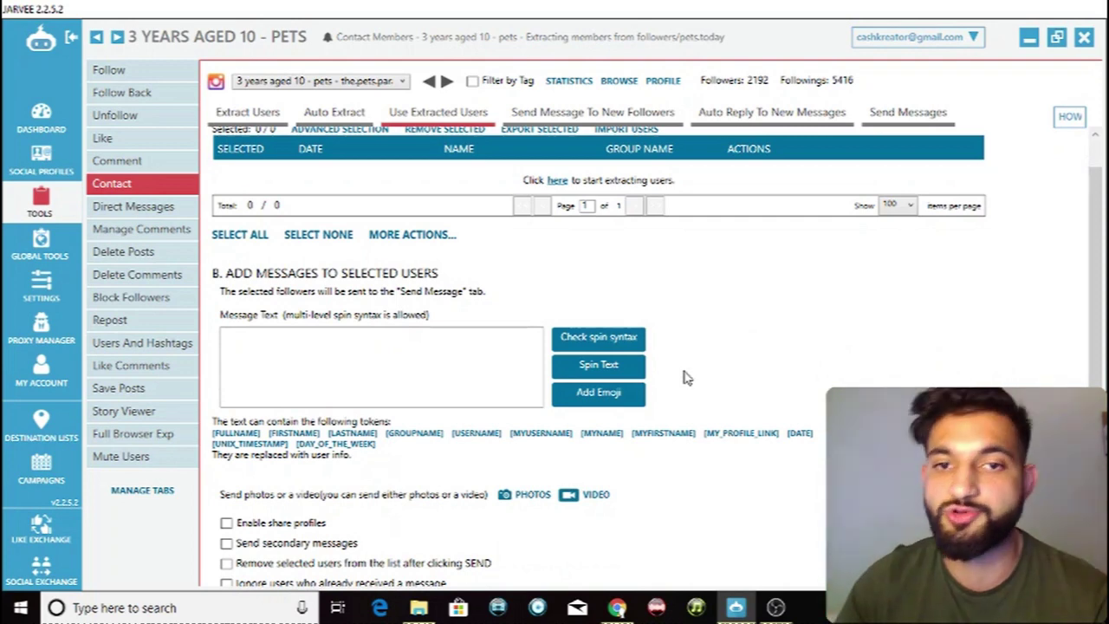
scroll(698, 345, "down", 2)
scroll(732, 342, "up", 3)
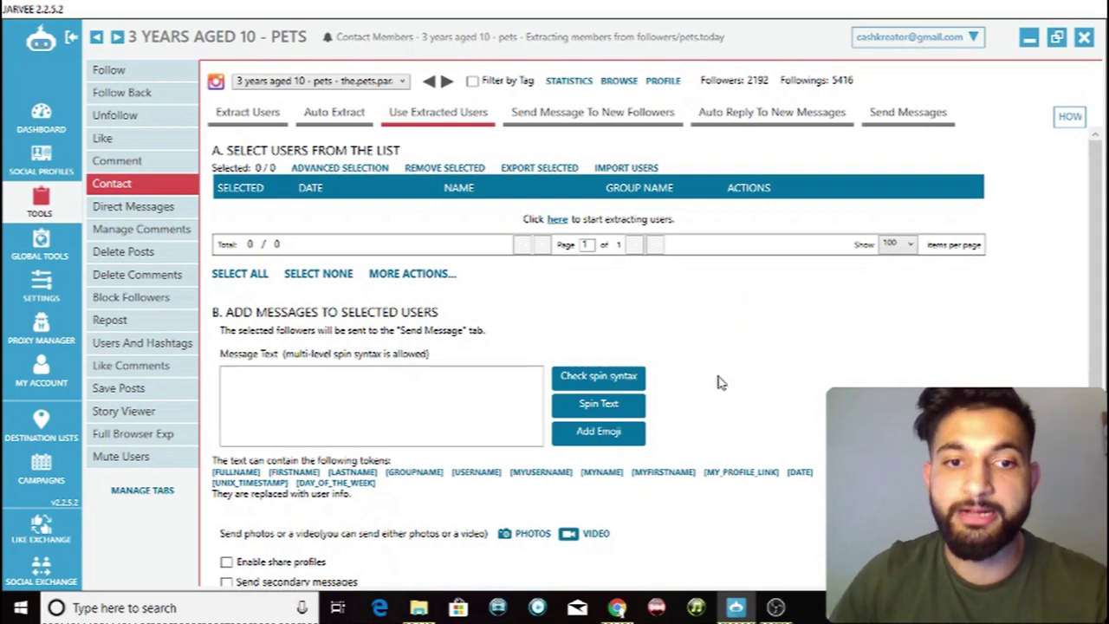
scroll(725, 394, "down", 1)
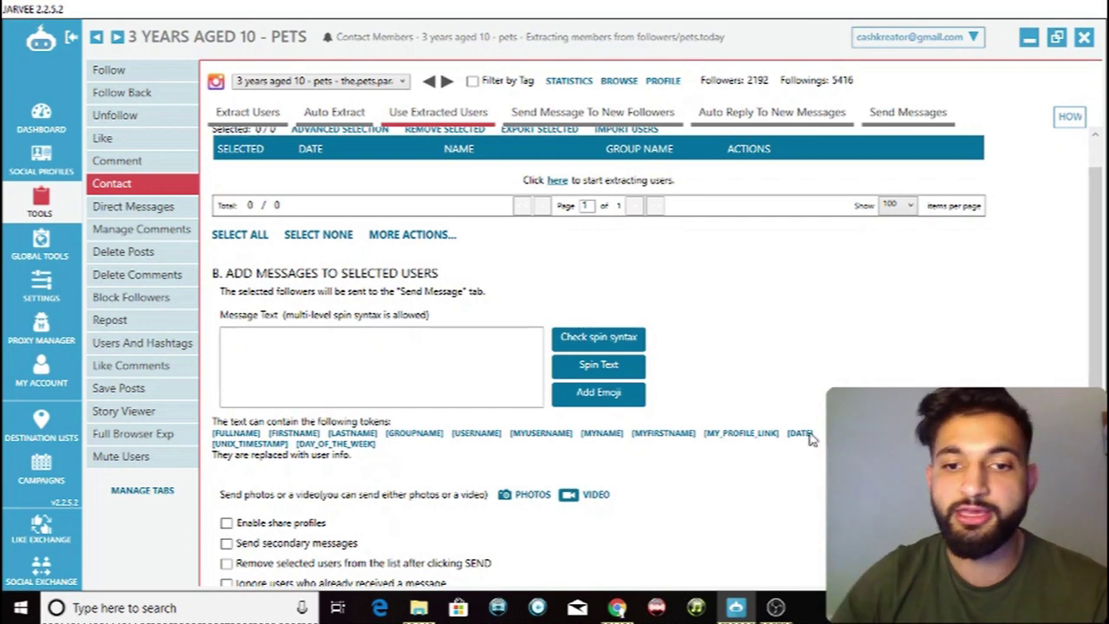
- Switch to Chrome with the Free Article Spinner Online page and check its web address
left_click(617, 607)
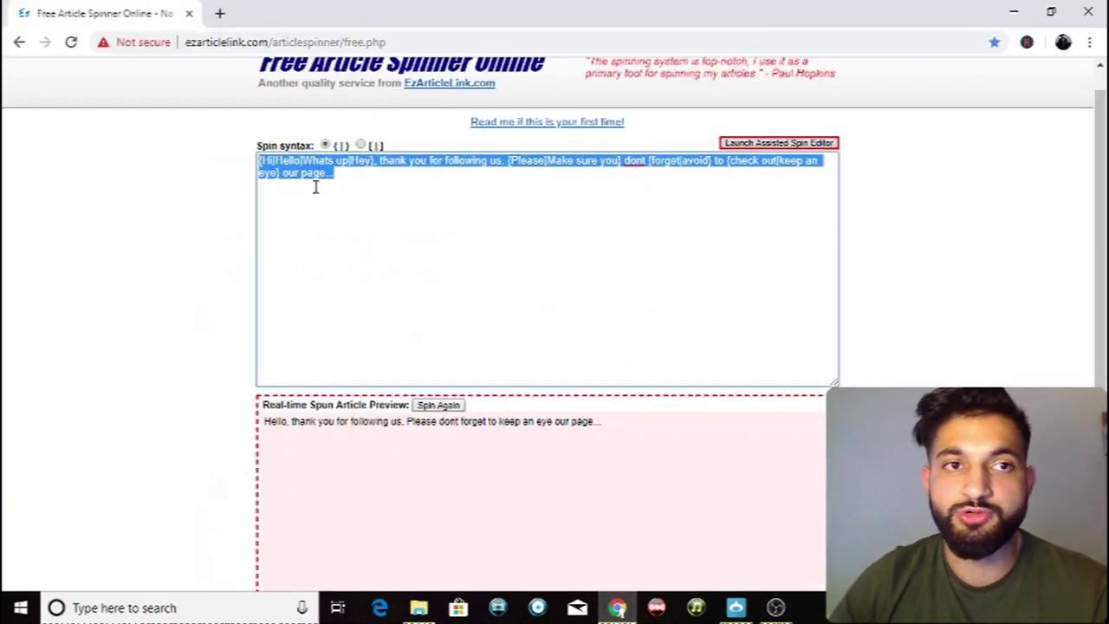
left_click(264, 45)
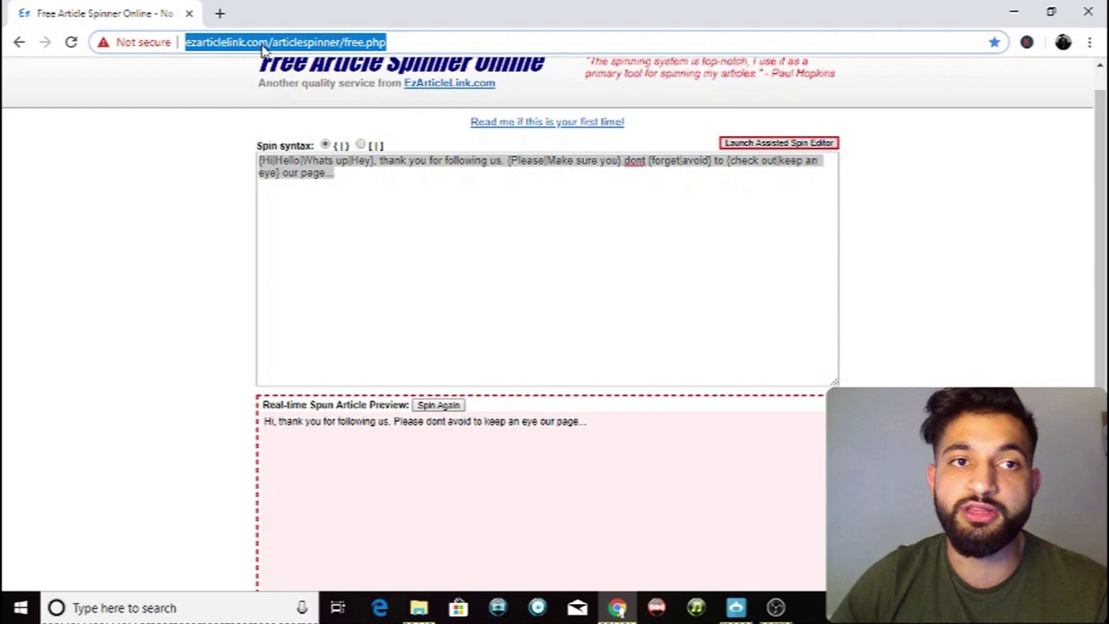
left_click(474, 45)
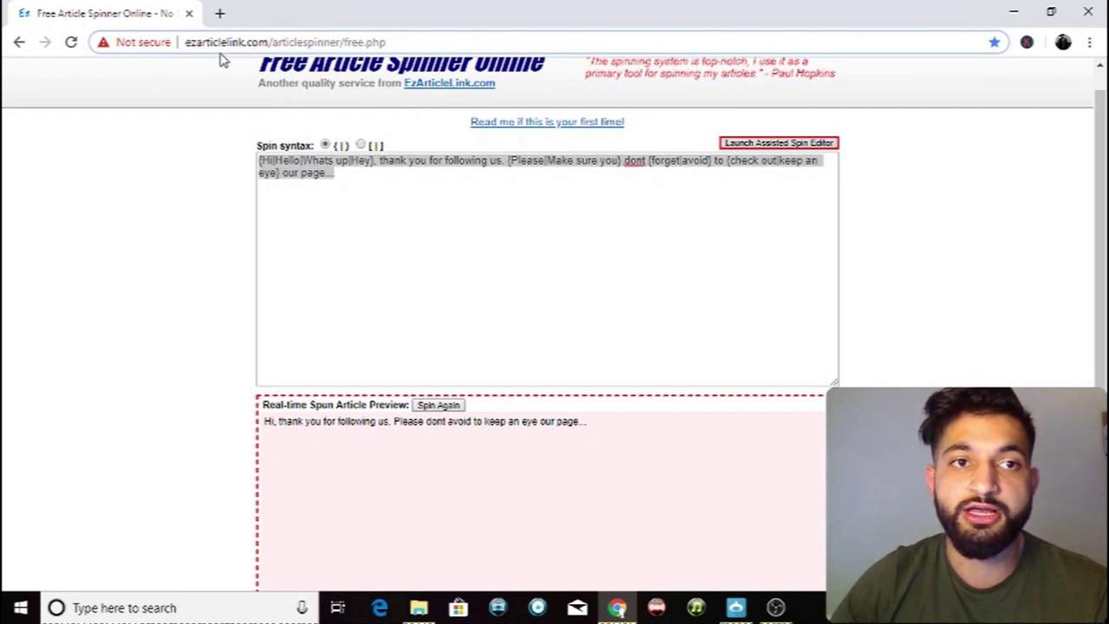
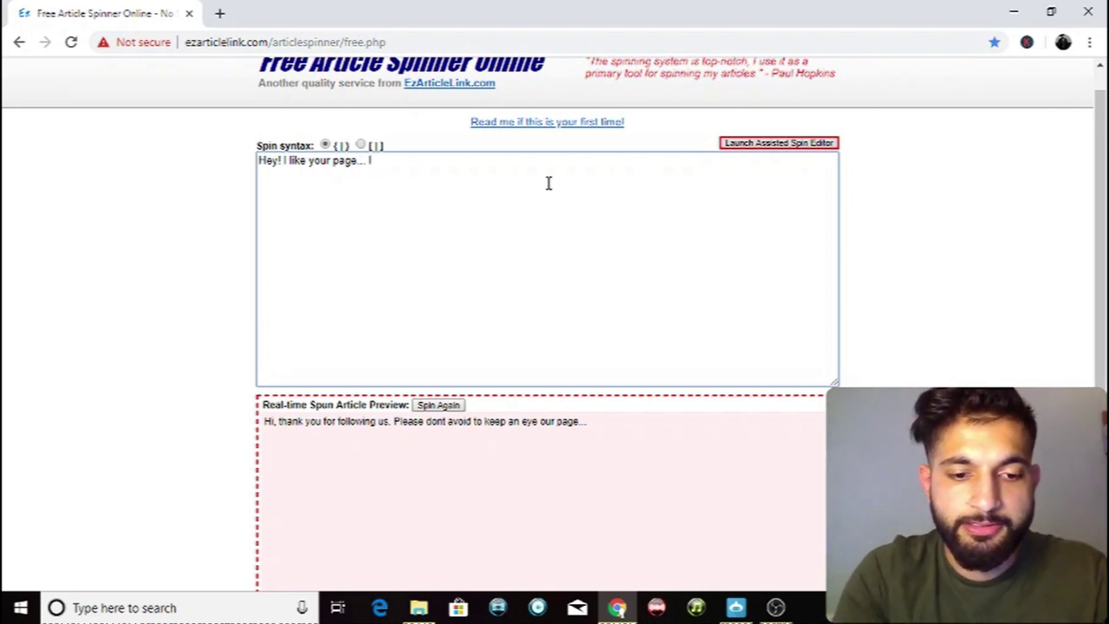
- Append "I think you would be interested in my content so I decided to message you so that you can check it out. Have a good day"
type("T thin")
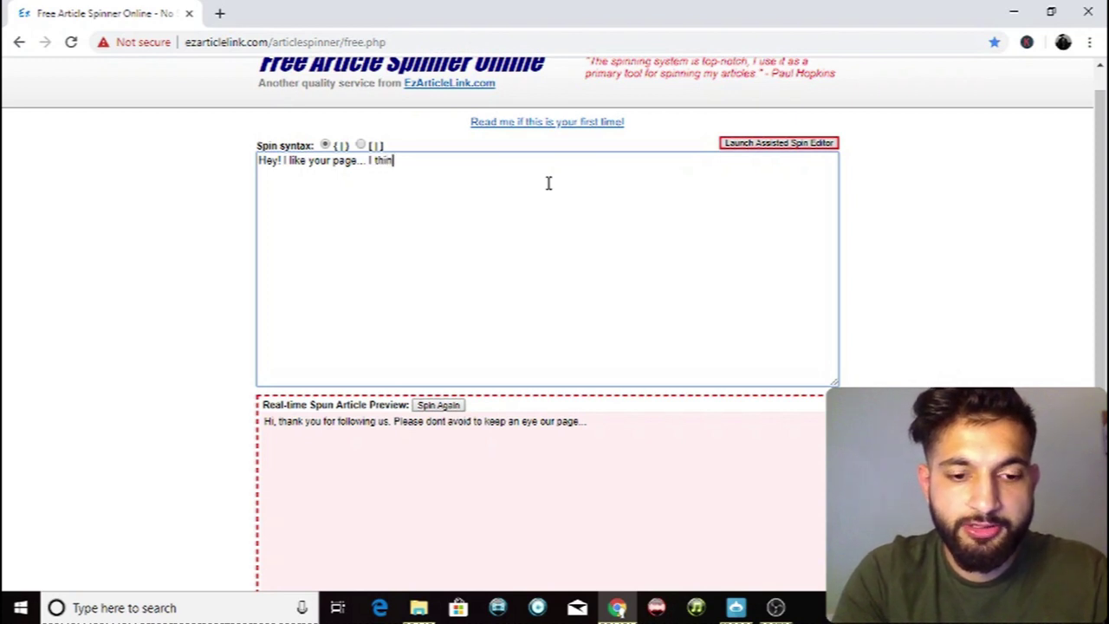
type("k you would be")
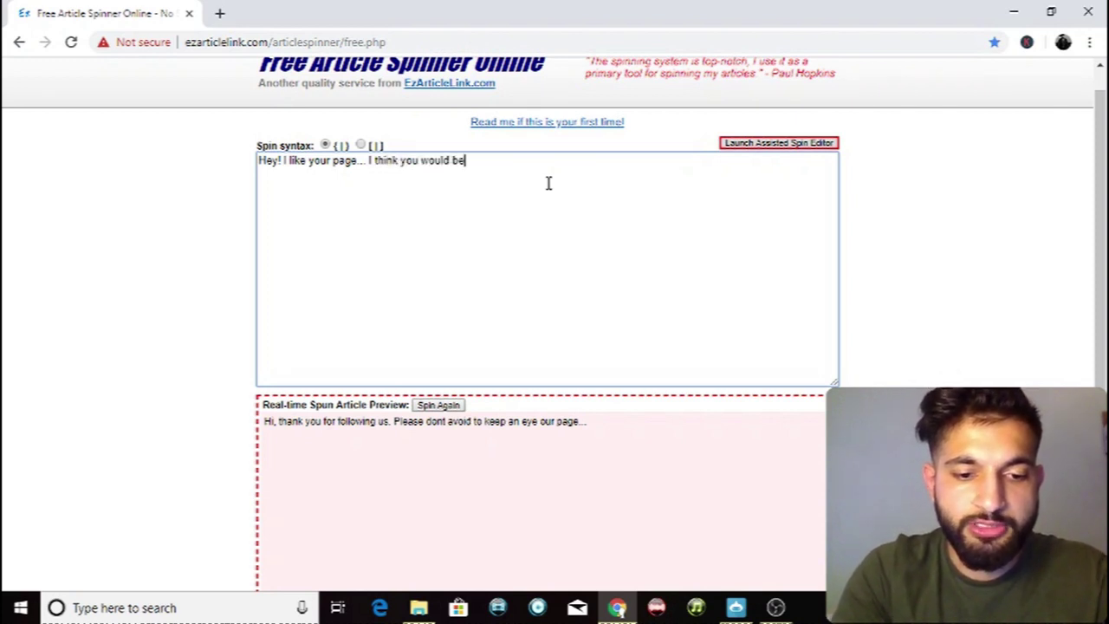
type(" interested i")
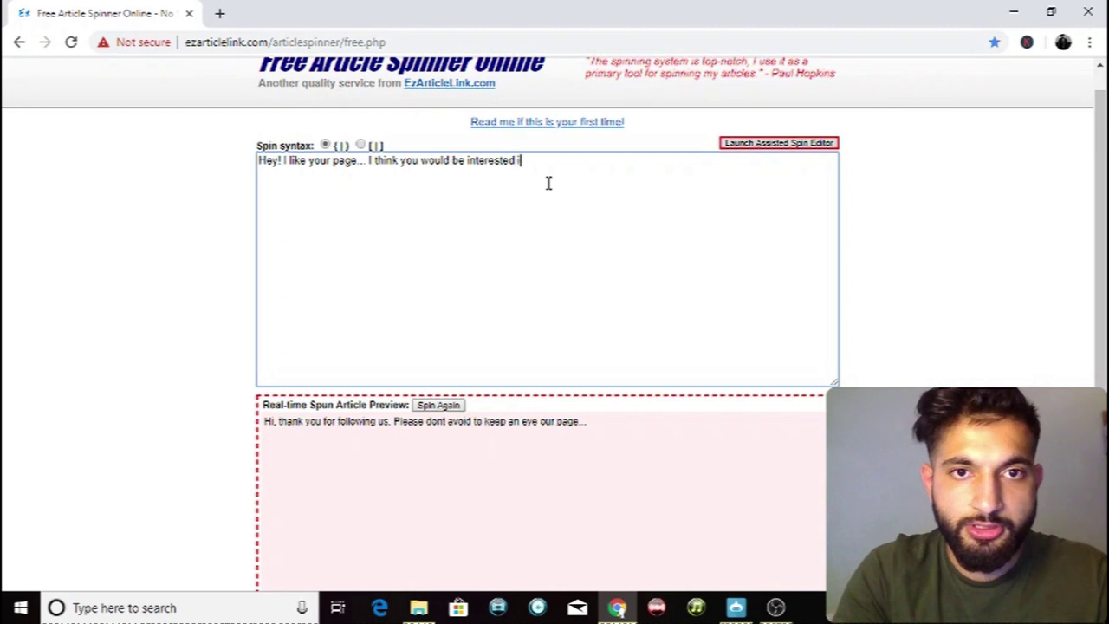
type("n my conent so I dec")
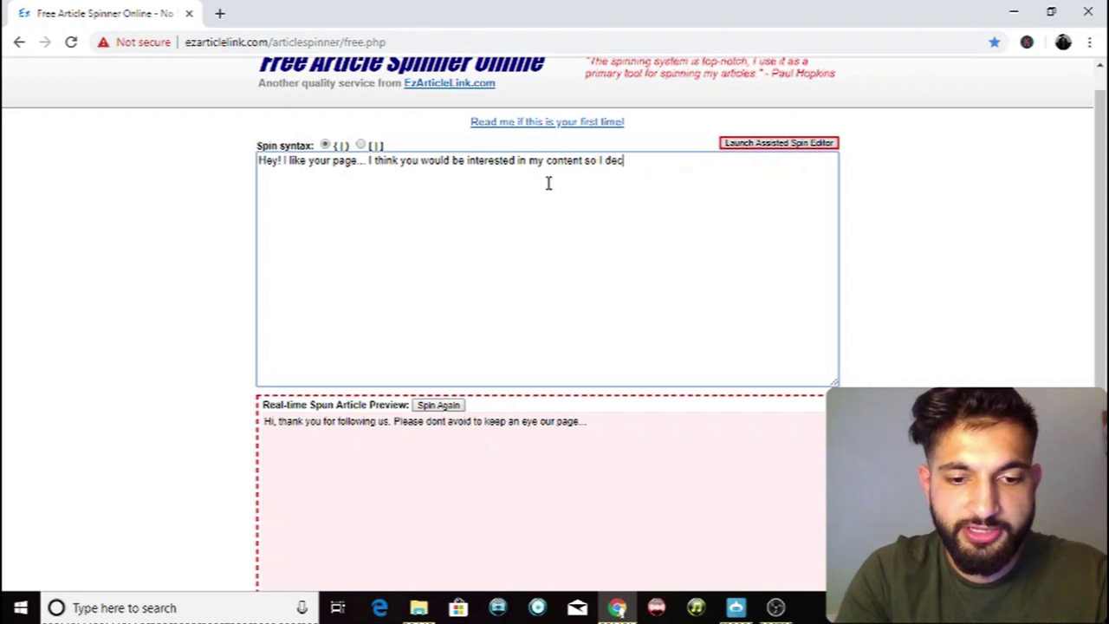
type("d t")
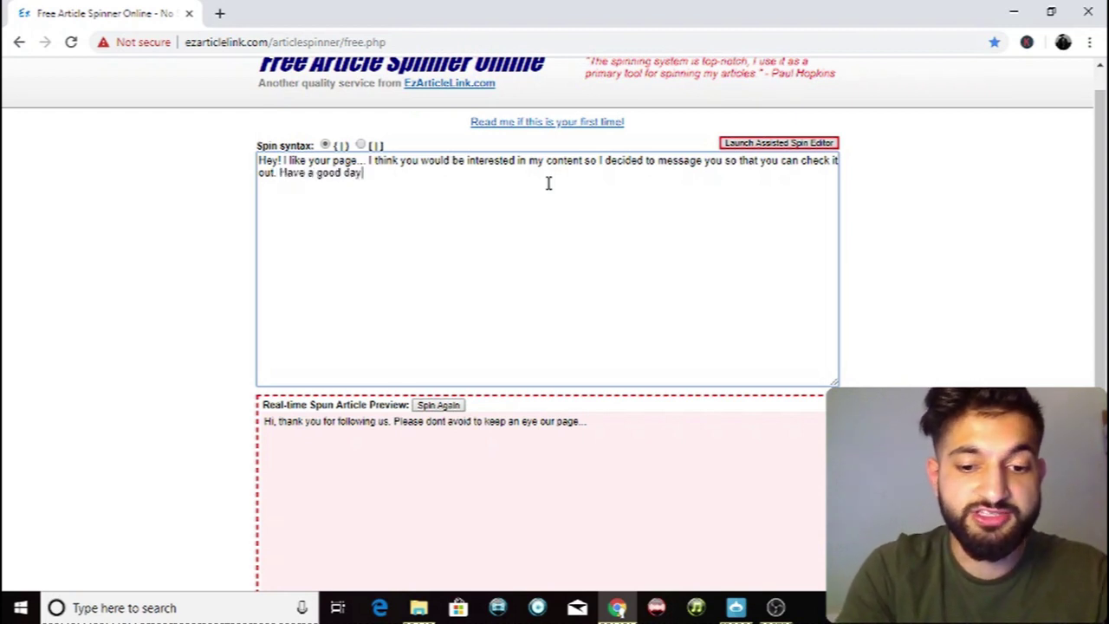
- End the message with an exclamation mark and open it in the Assisted Spin Editor
key("BackSpace")
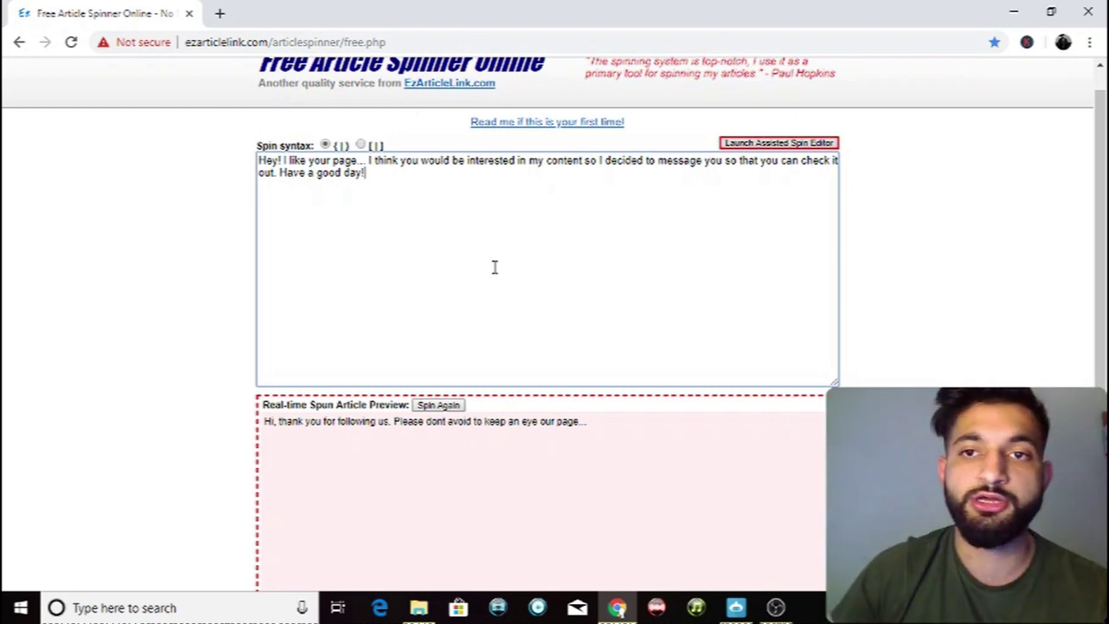
left_click(762, 144)
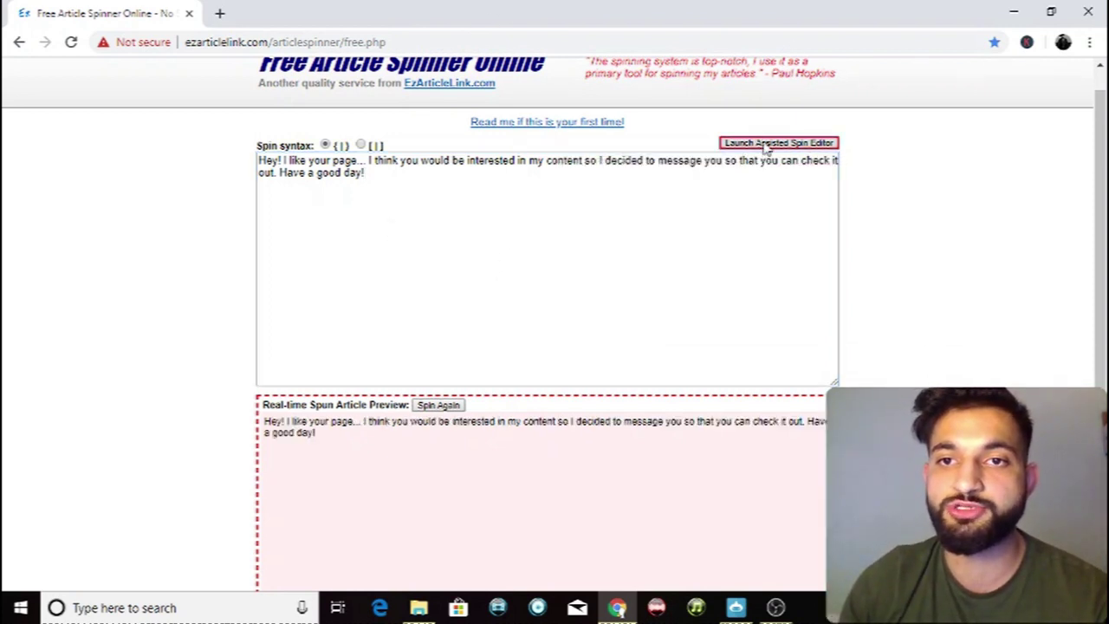
left_click_drag(809, 15, 801, 103)
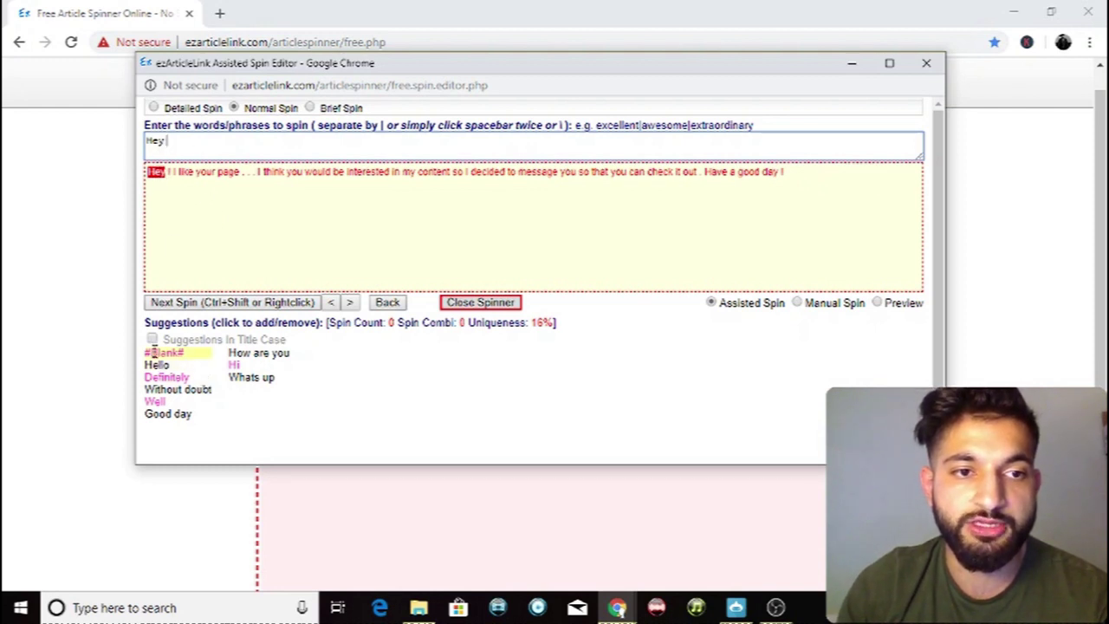
- Add "Hi" and "Whats up" as alternatives for "Hey", and "I love" as the alternative for "I like"
left_click(234, 365)
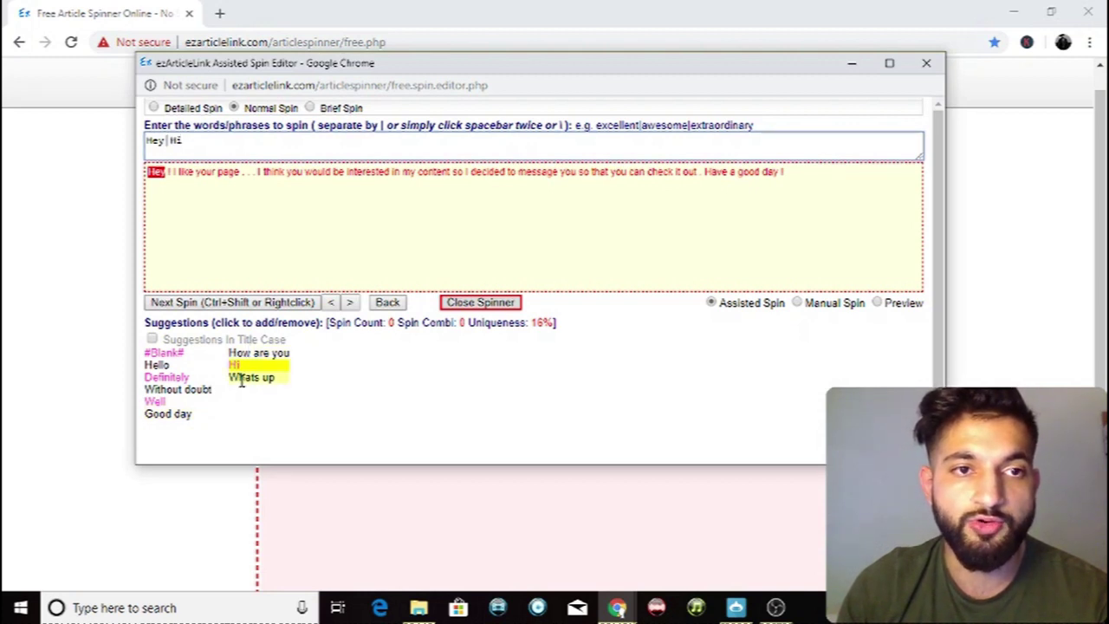
left_click(243, 378)
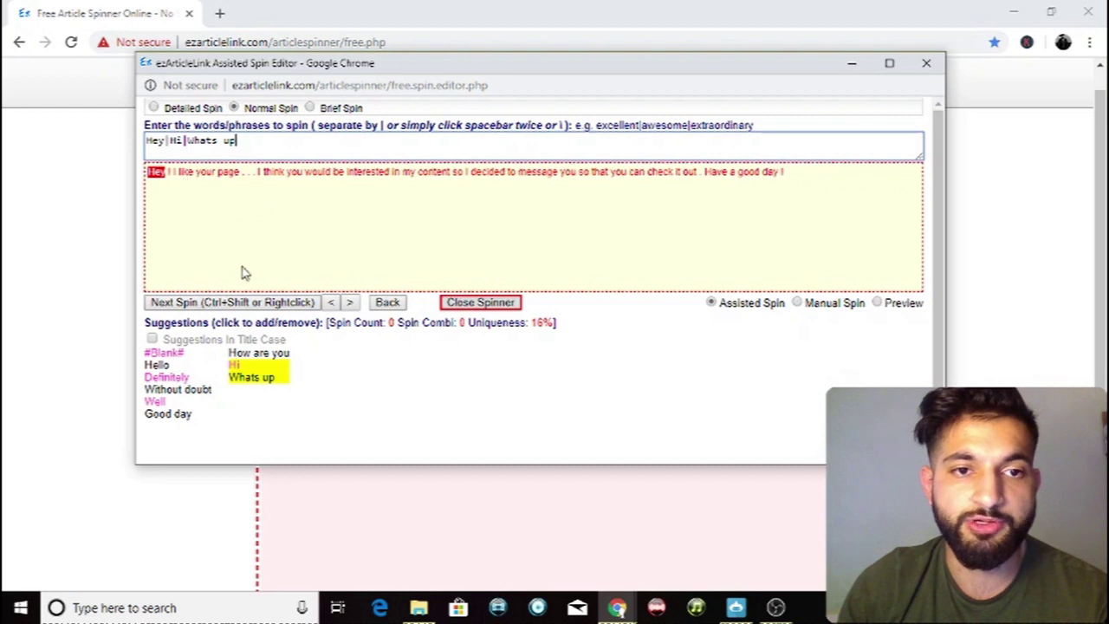
left_click(211, 304)
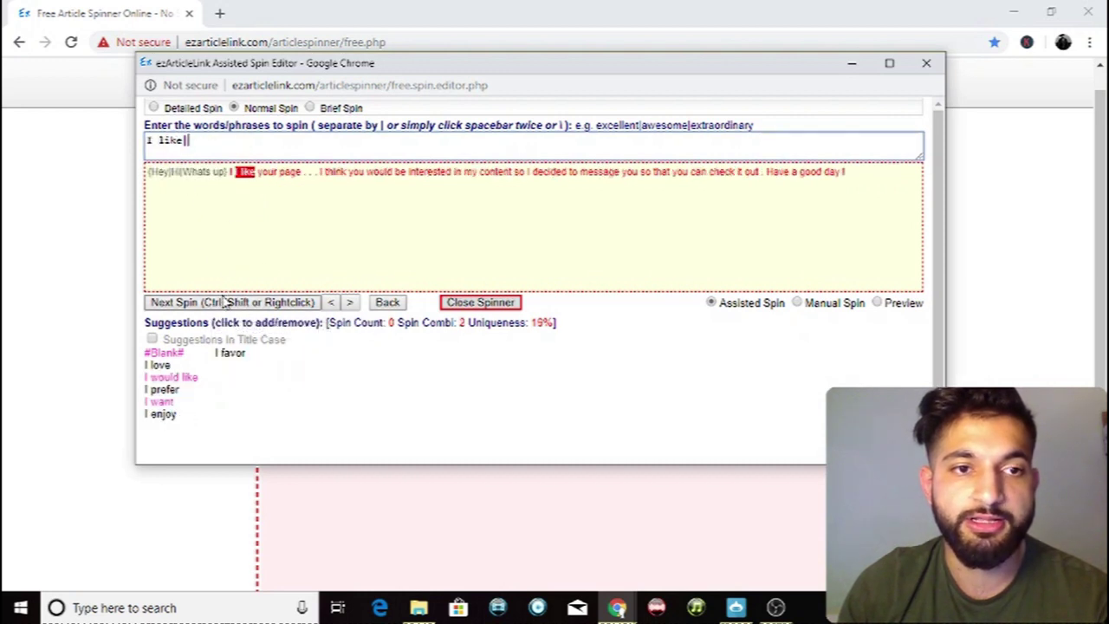
left_click(161, 366)
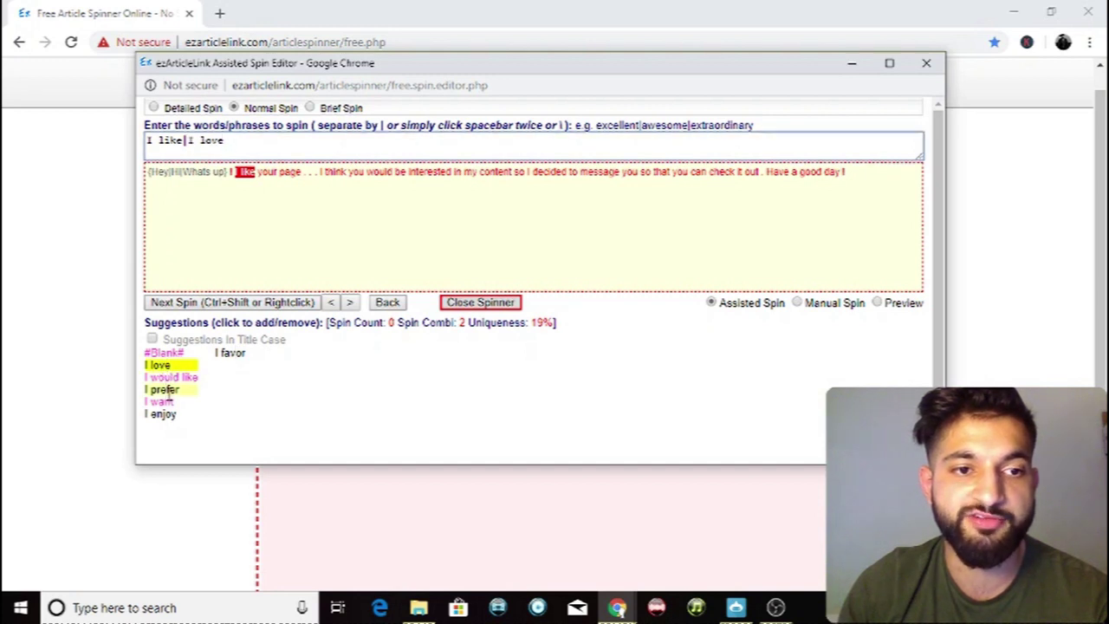
left_click(250, 301)
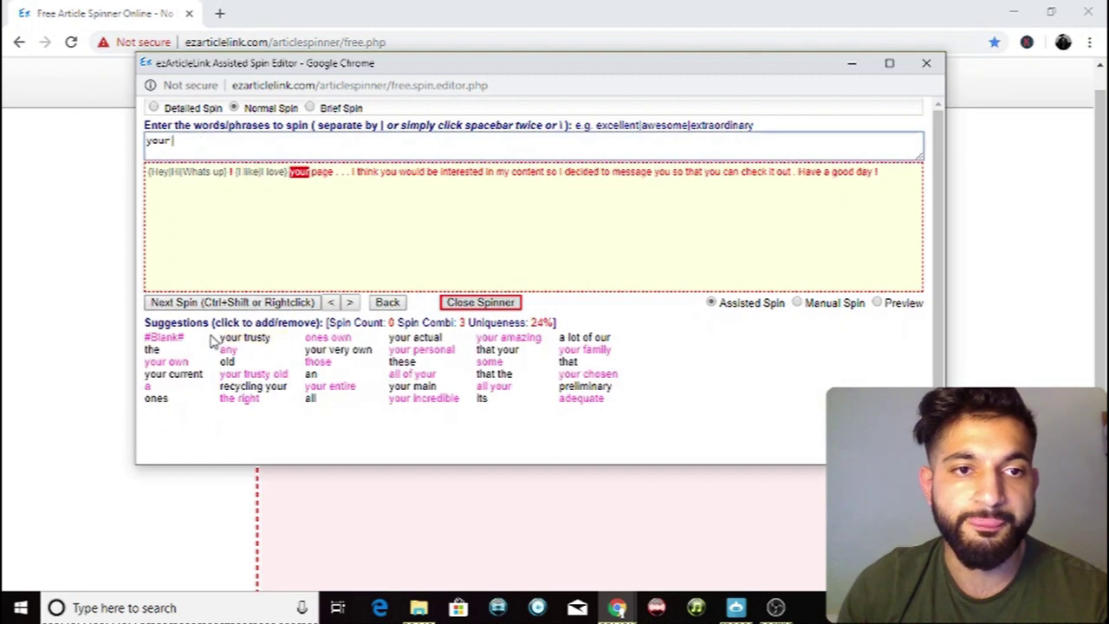
- Skip "your" without alternatives and add "profile" and "profile page" as alternatives for "page"
type("|")
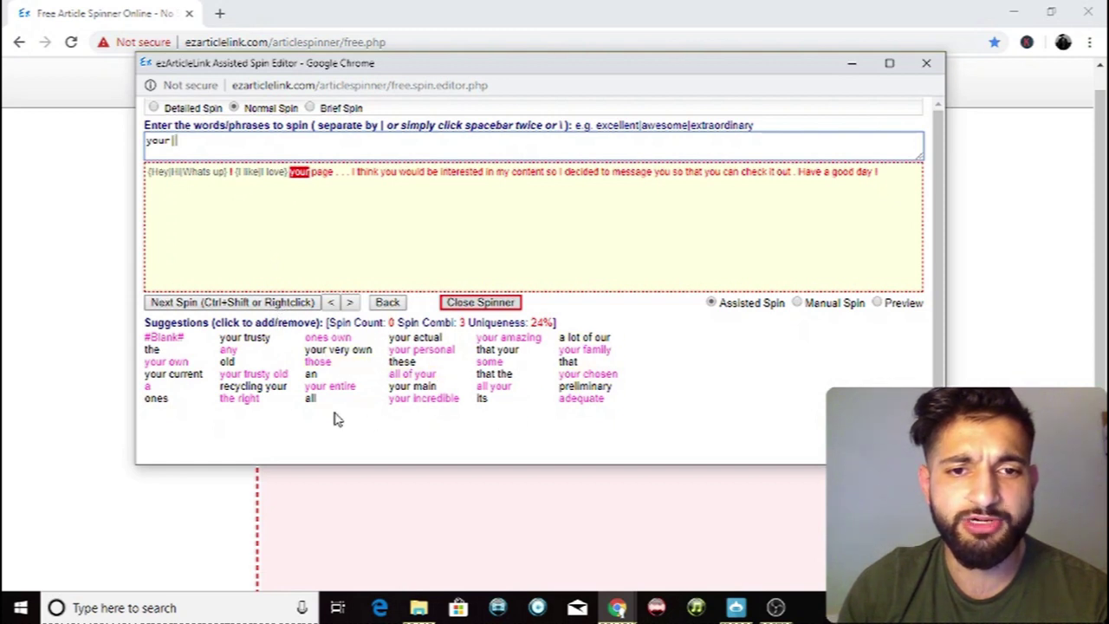
left_click(262, 310)
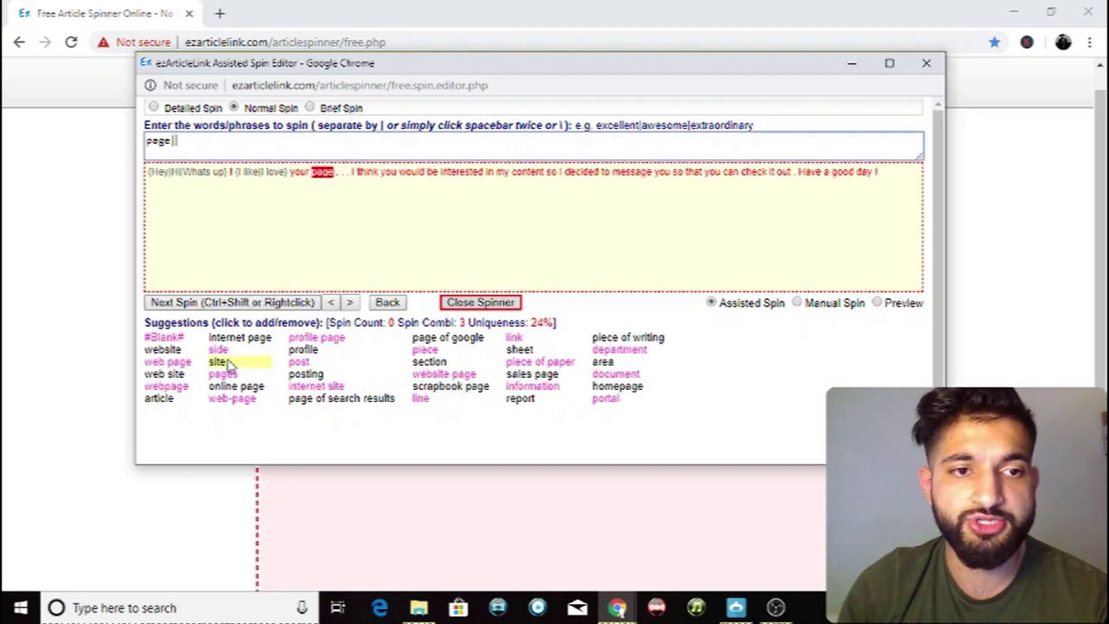
left_click(304, 350)
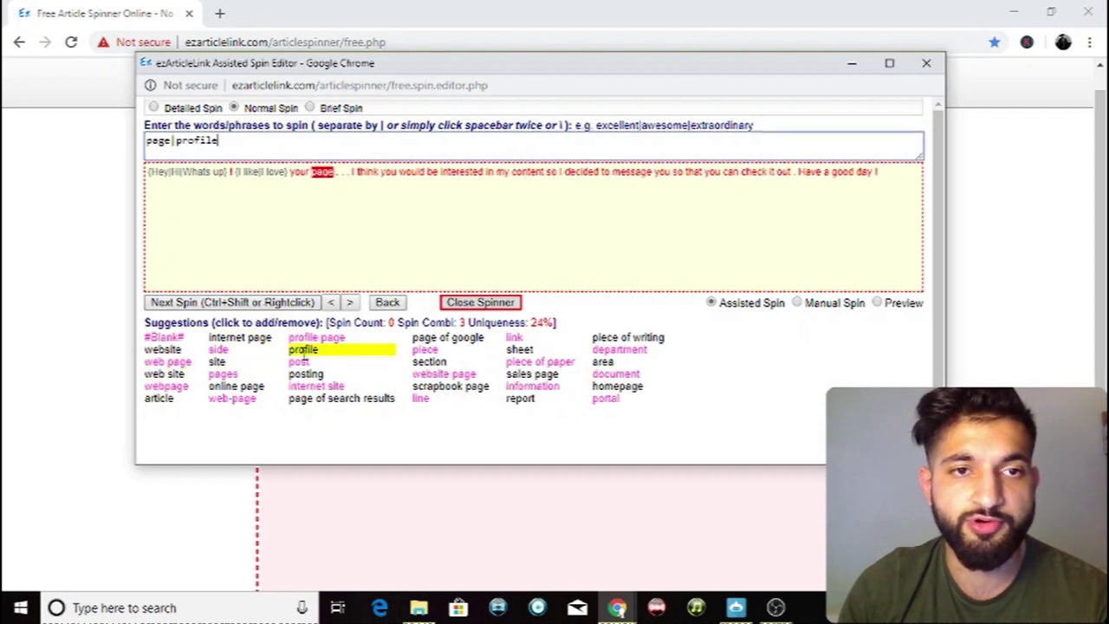
left_click(316, 337)
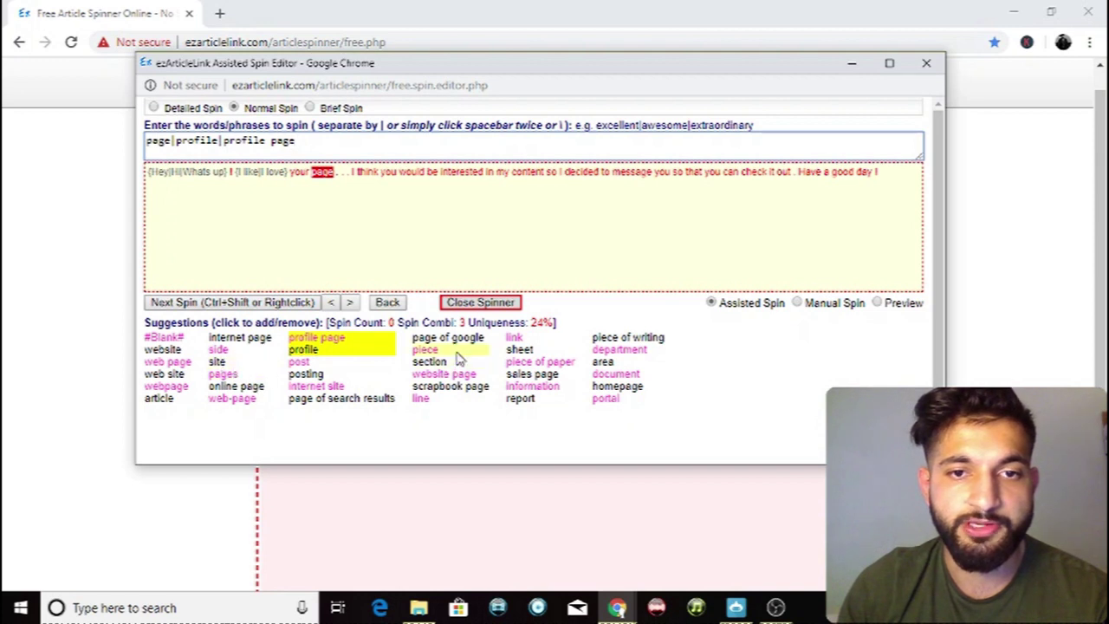
left_click(267, 303)
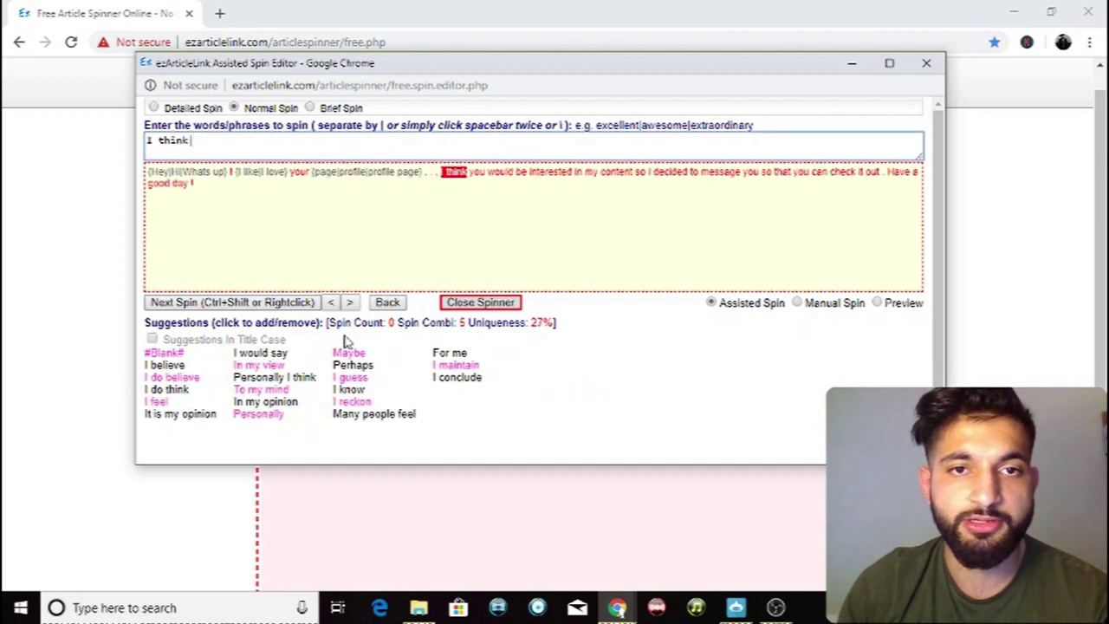
- Add "I believe", "I do believe", "I do think", "I feel" and "In my view" as alternatives for "I think"
left_click(173, 365)
left_click(175, 378)
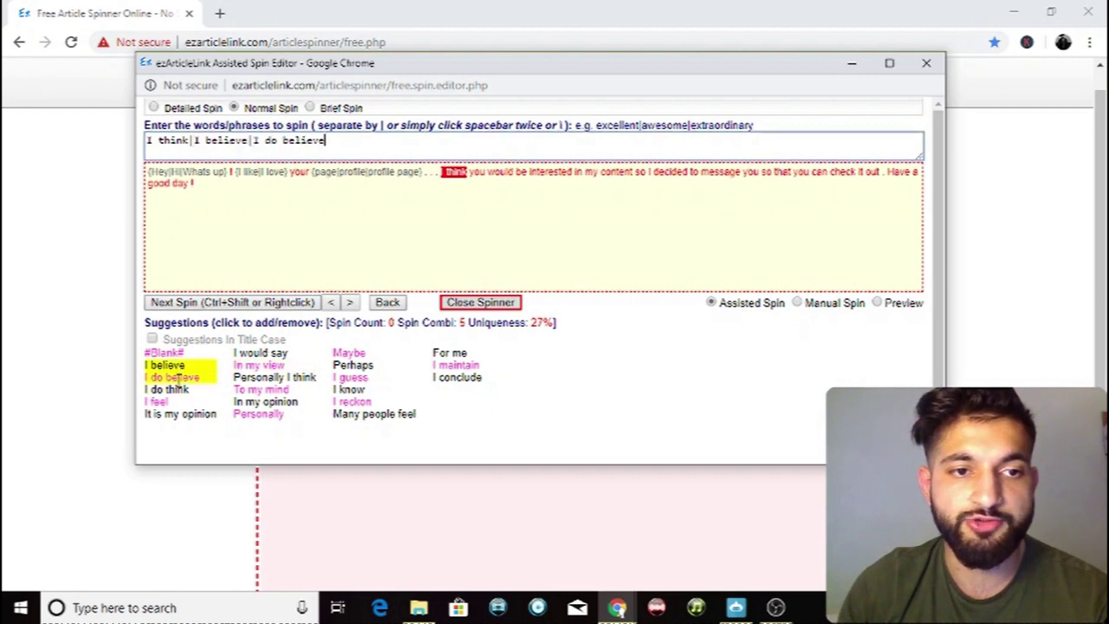
left_click(173, 390)
left_click(156, 403)
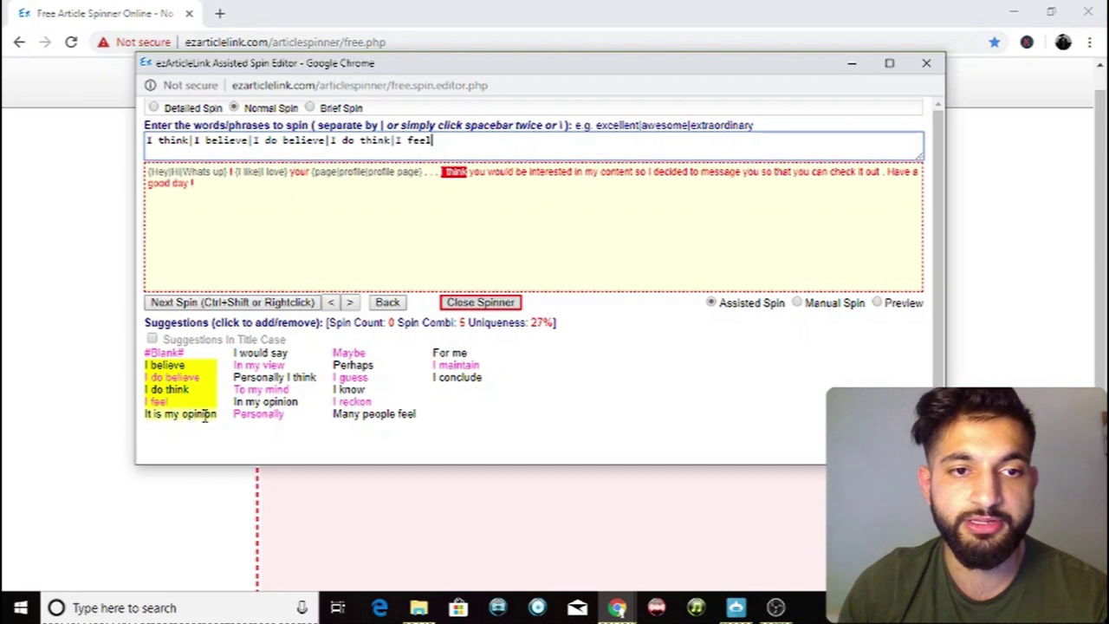
left_click(279, 366)
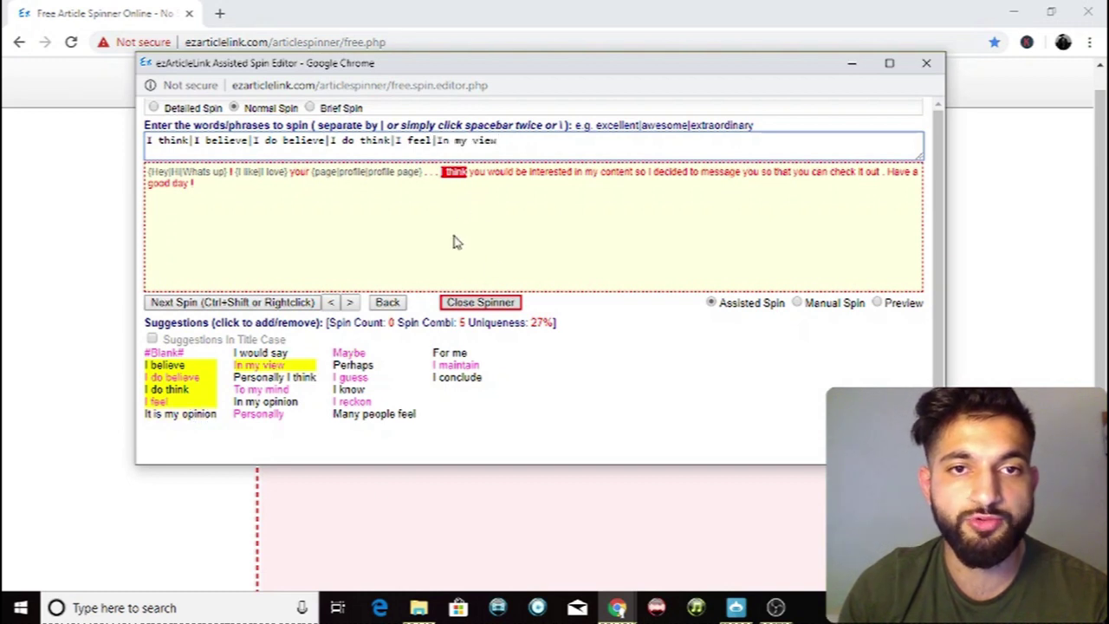
left_click(252, 305)
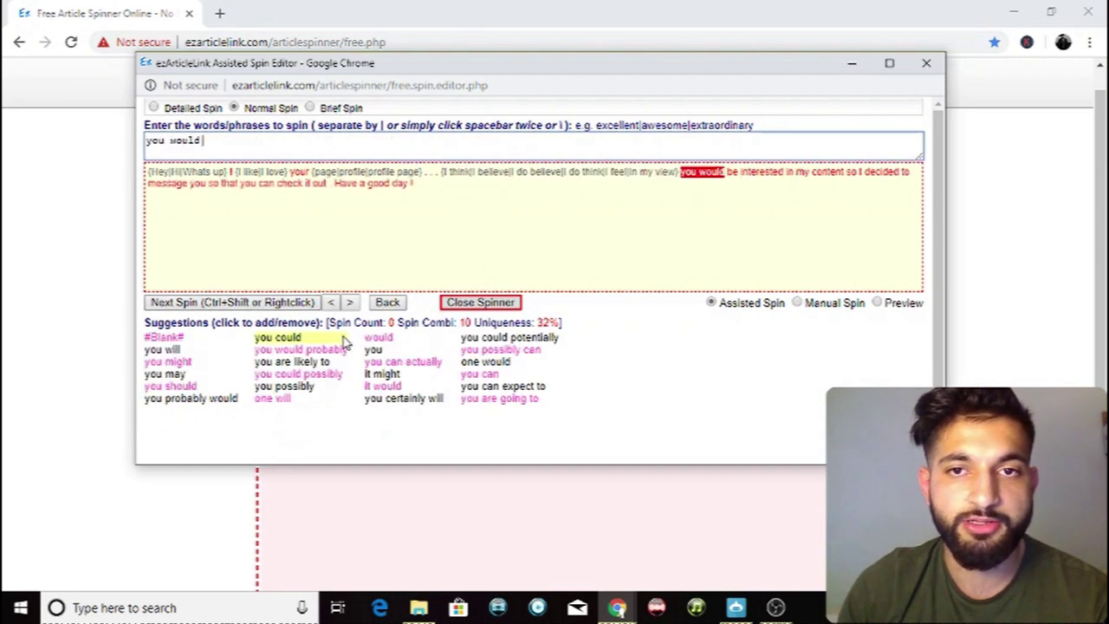
- Add "you will", "you are likely to", "you could possibly" and "you would probably" as alternatives for "you would"
left_click(178, 349)
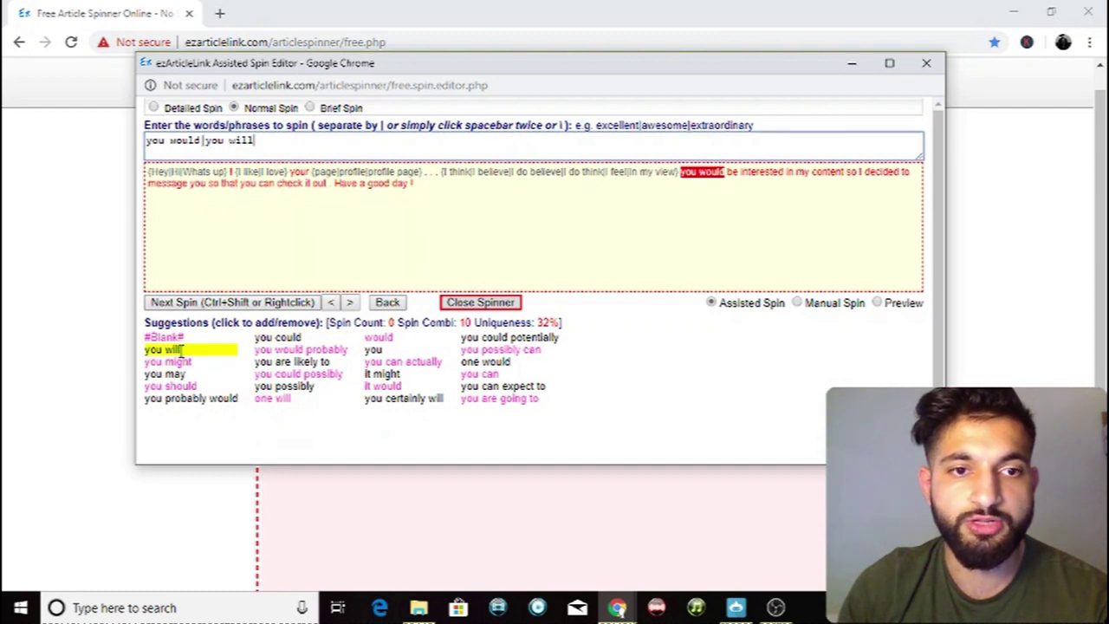
left_click(286, 362)
left_click(290, 373)
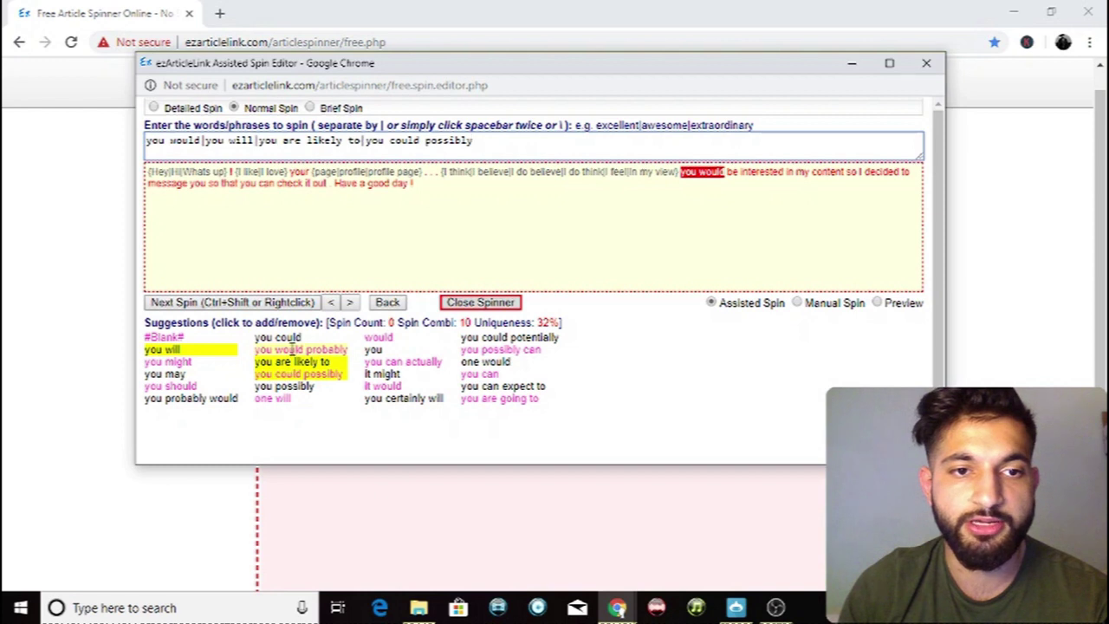
left_click(292, 349)
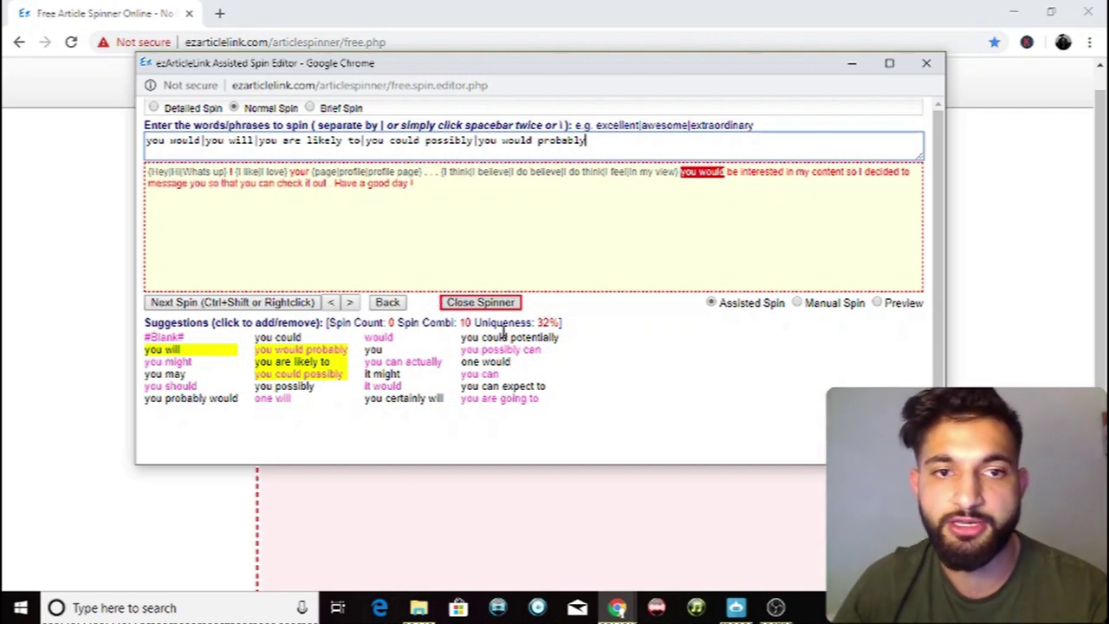
left_click(284, 305)
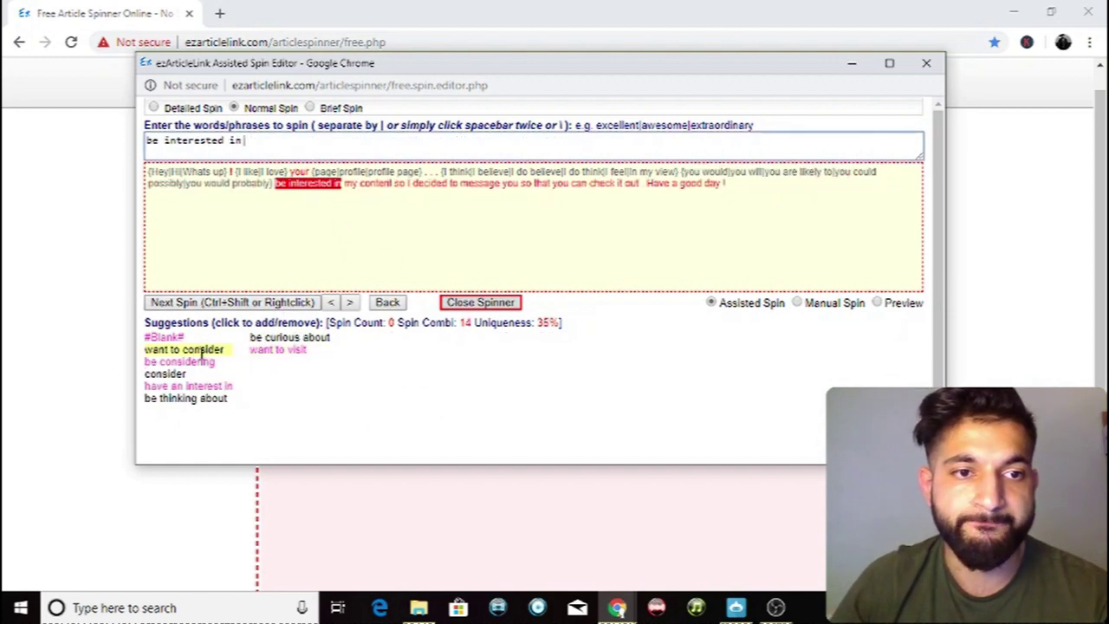
- Skip "be interested in" without alternatives and add "information" and "material" as alternatives for "content"
left_click(239, 303)
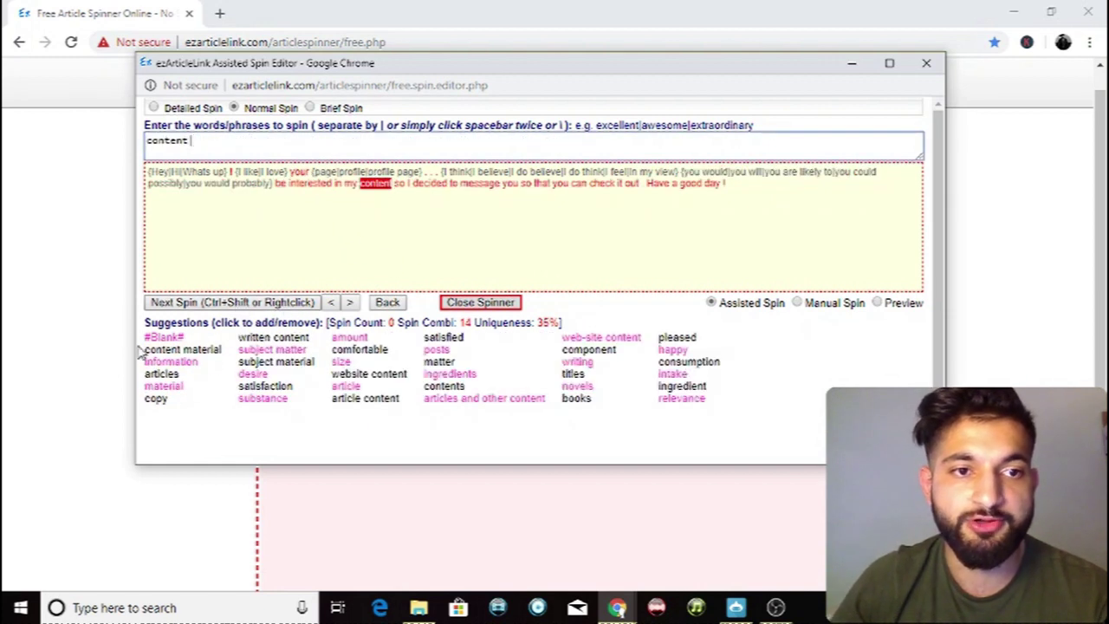
left_click(184, 362)
left_click(165, 385)
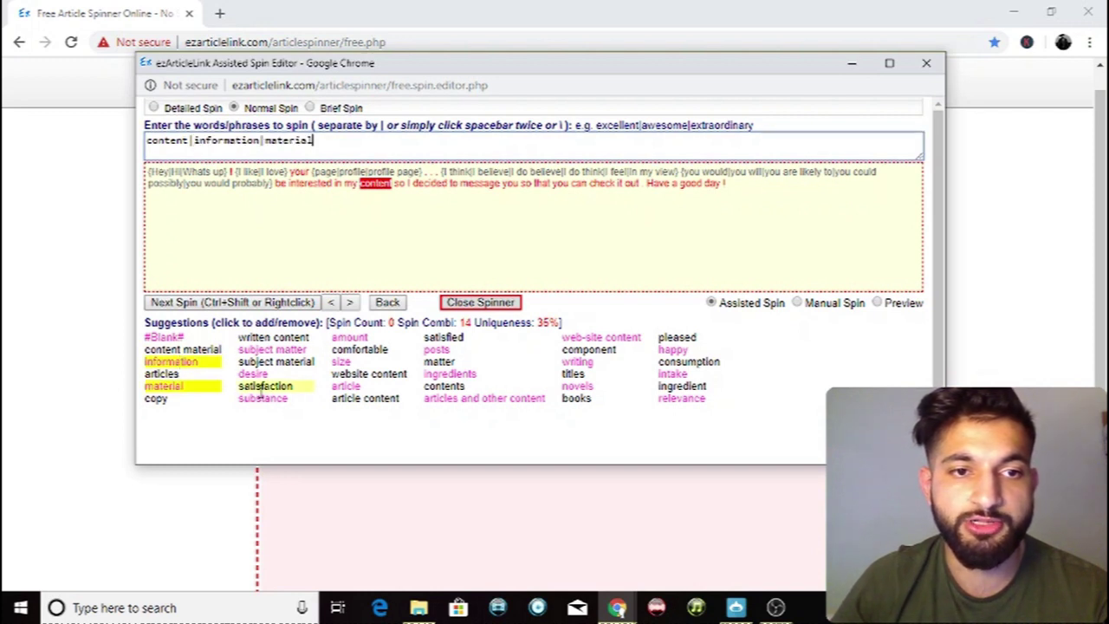
left_click(257, 302)
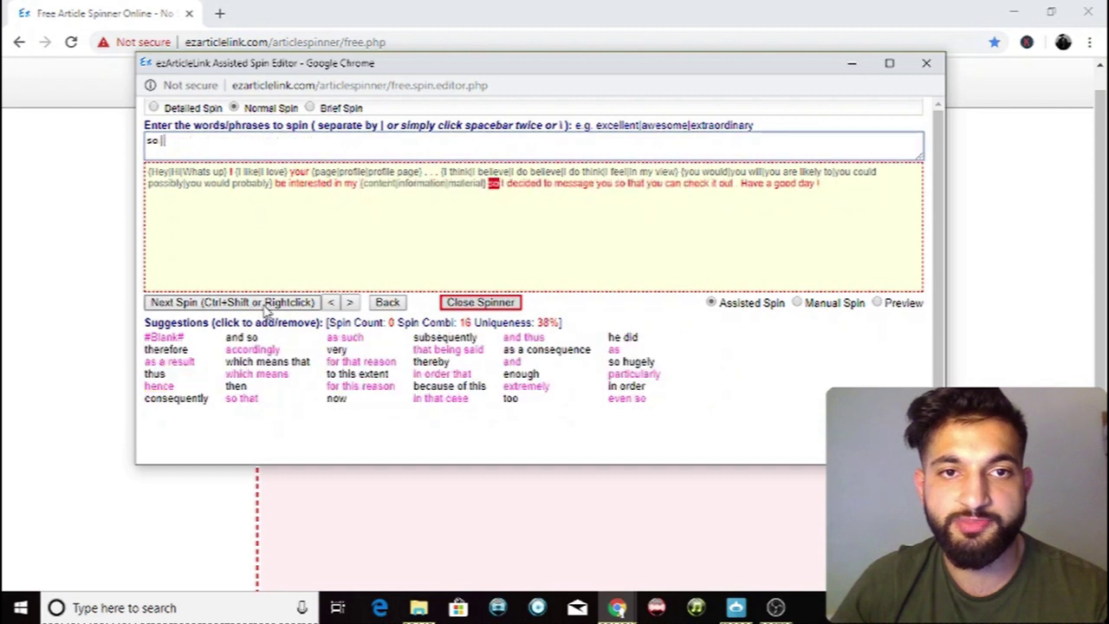
- Add "thus" and "therefore" as alternatives for "so", and "made a decision to" and "decided I would" for "decided to"
left_click(159, 373)
left_click(165, 349)
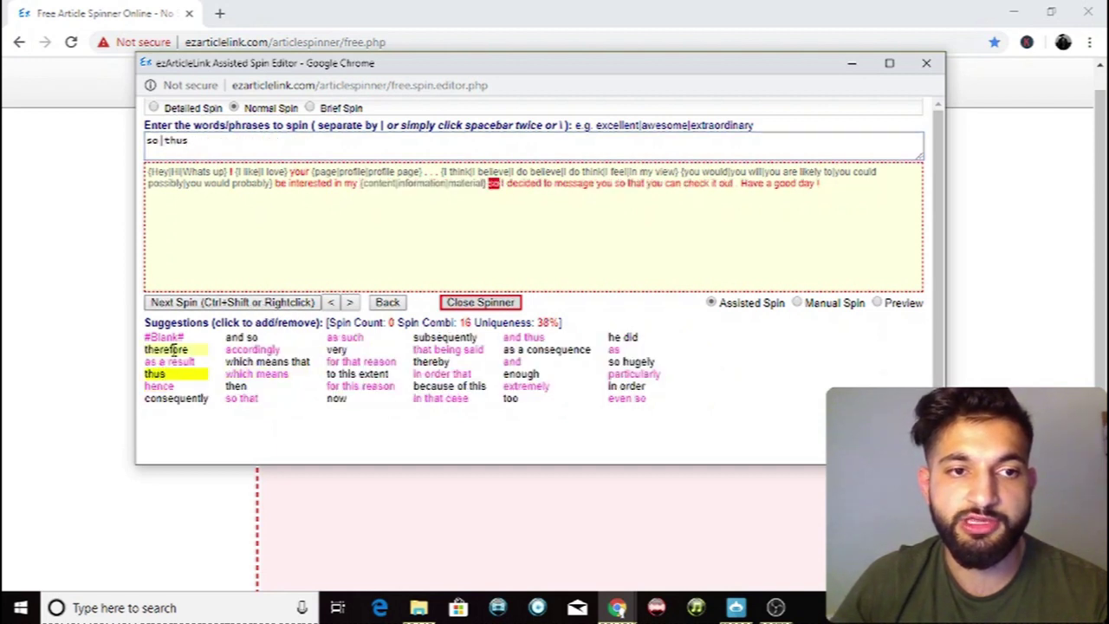
left_click(228, 302)
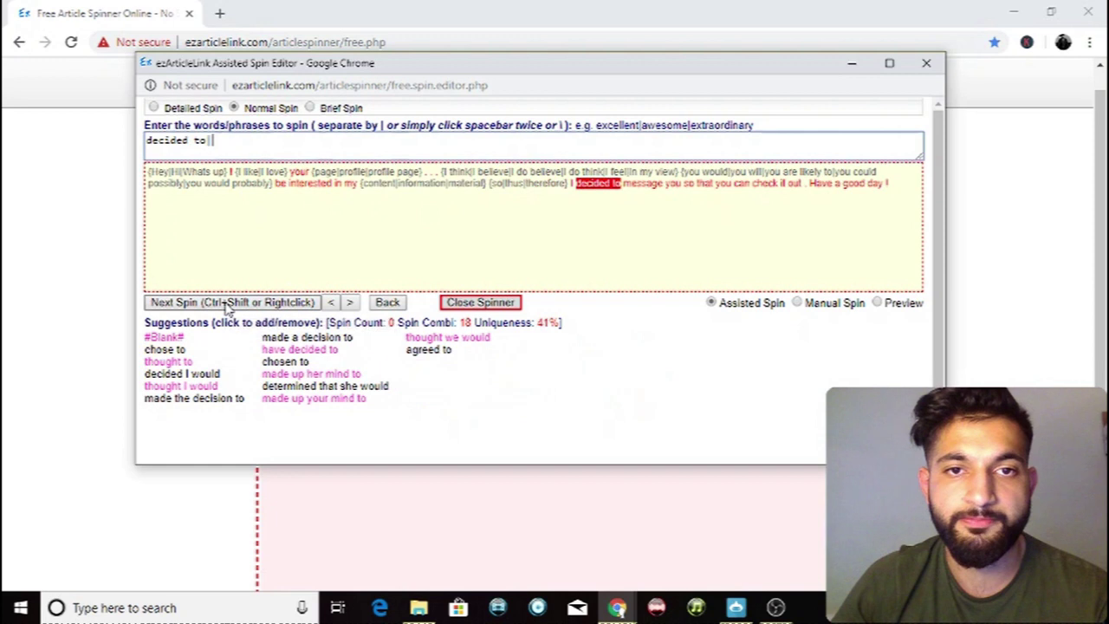
left_click(307, 337)
left_click(208, 373)
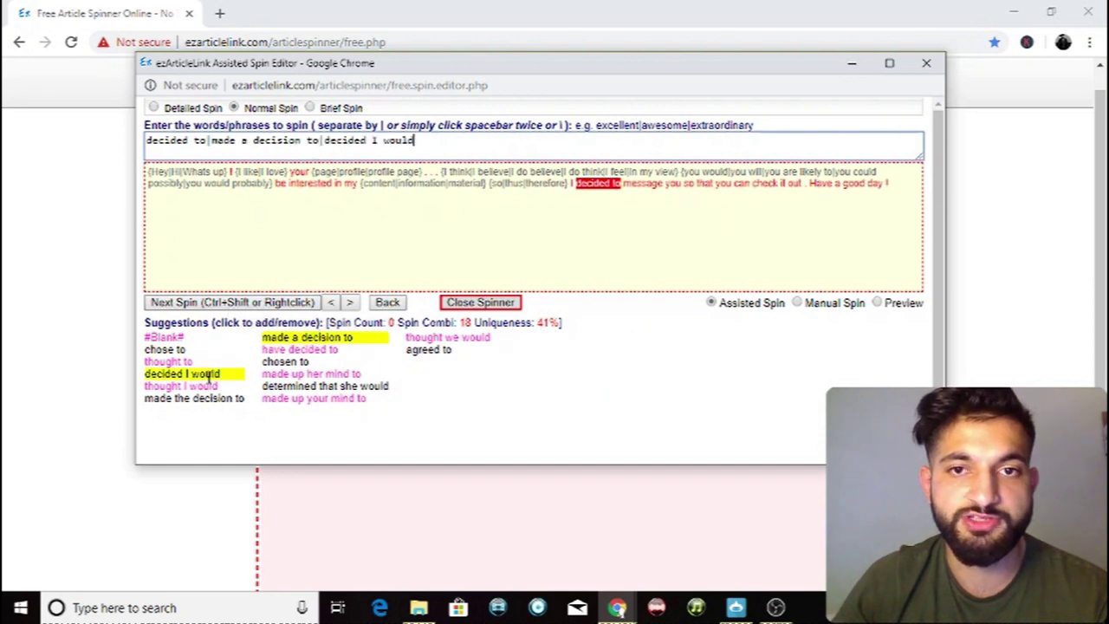
left_click(247, 305)
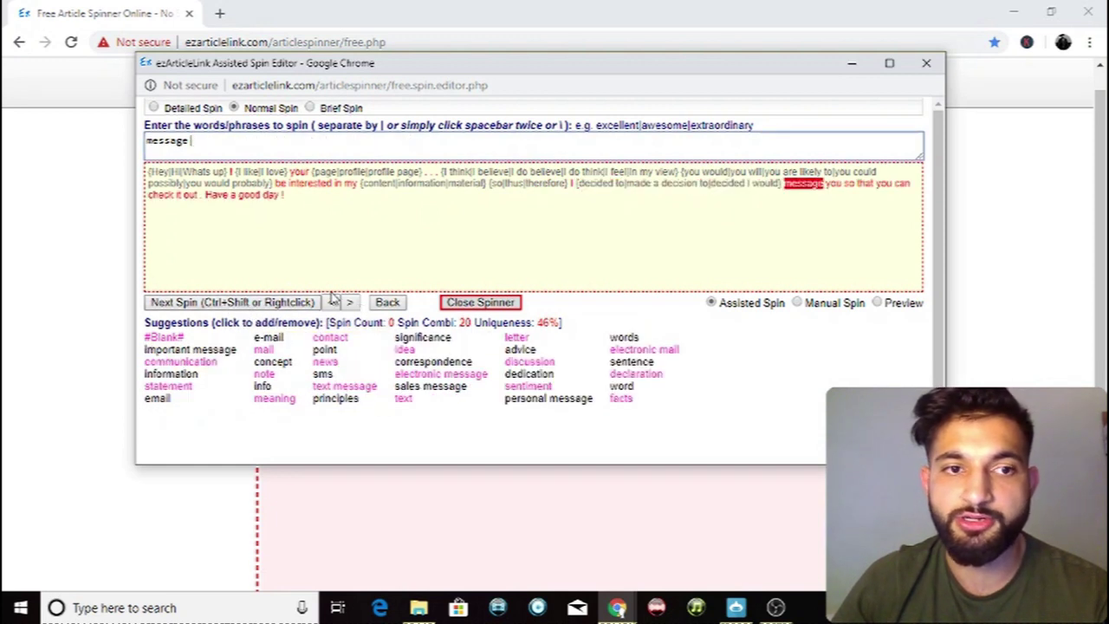
- Add "contact" as the alternative for "message" and "take a look" as the alternative for "check it out"
left_click(337, 341)
left_click(279, 303)
left_click(279, 303)
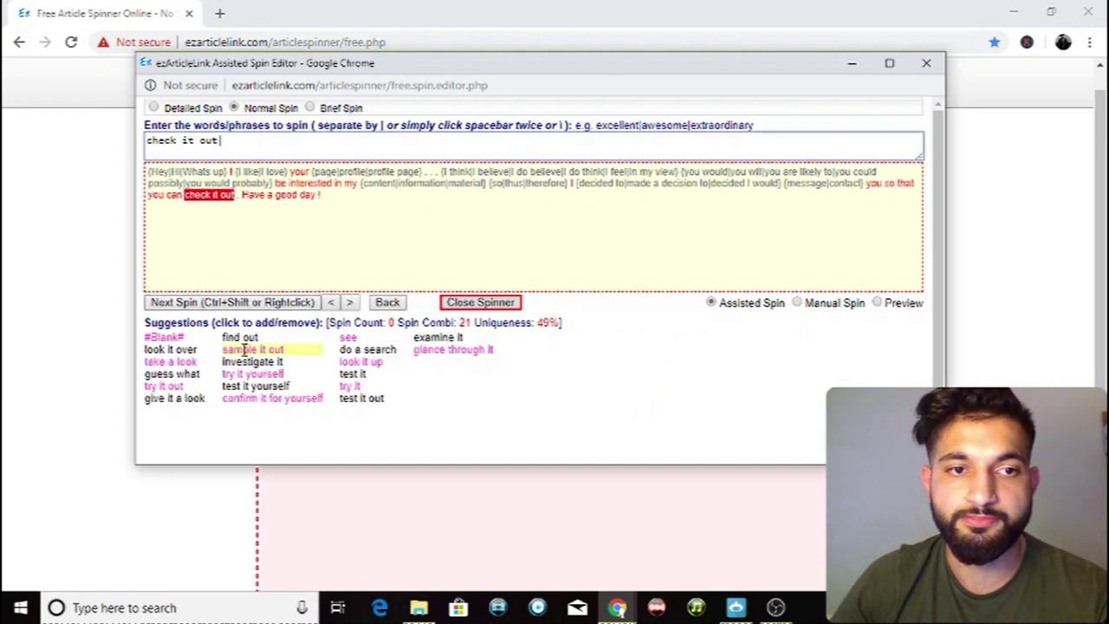
left_click(184, 361)
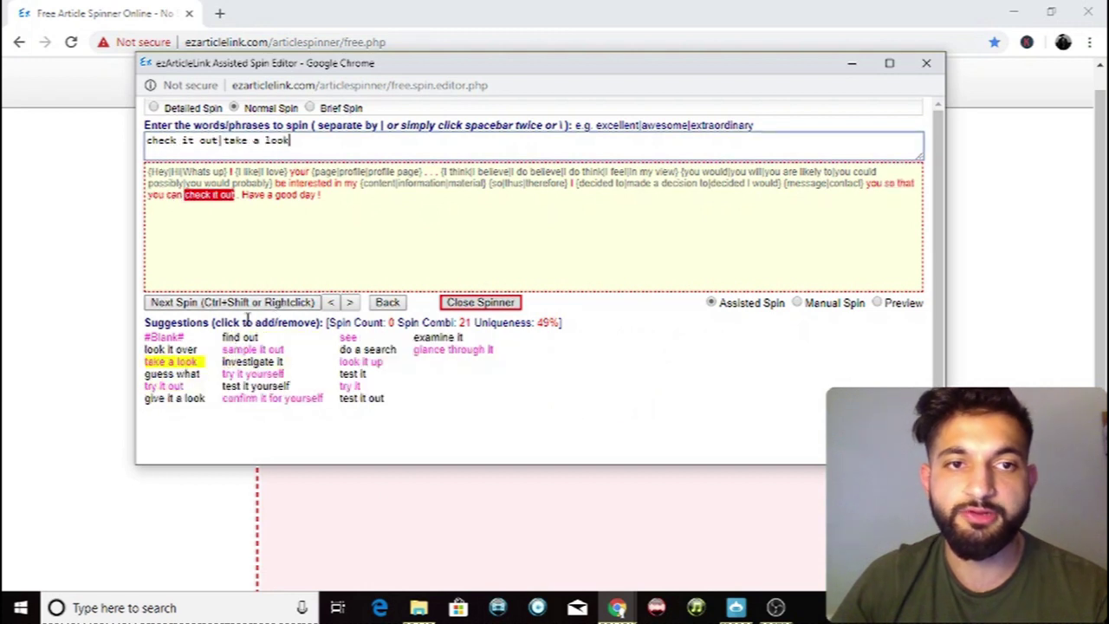
left_click(250, 303)
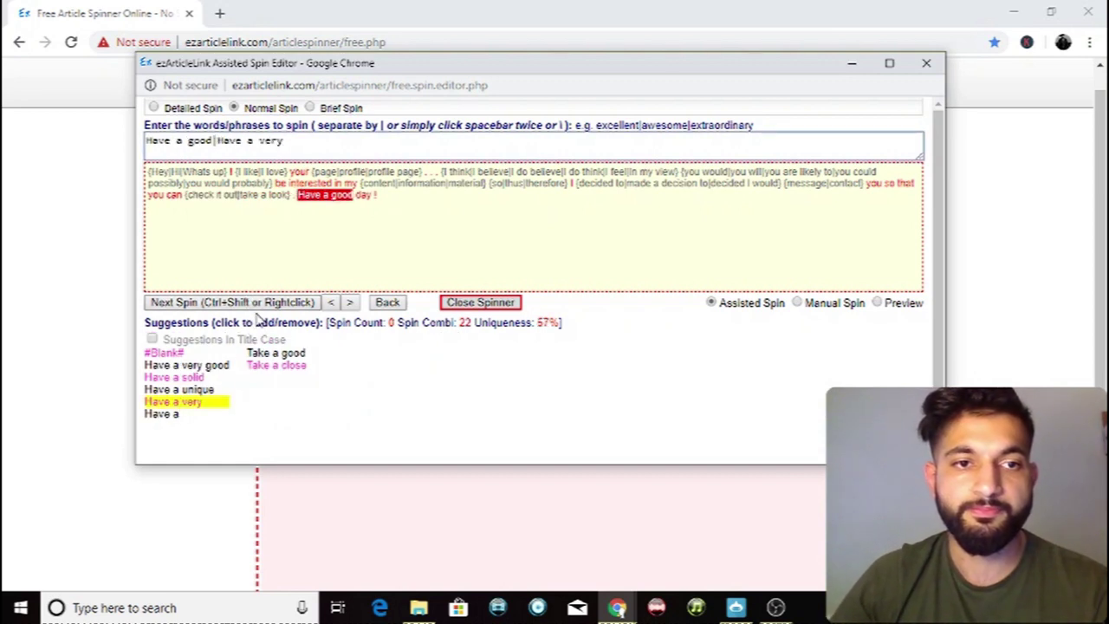
- Try to spin "Have a good" with only "Have a very good", removing "Have a very", and close the Assisted Spin Editor
left_click(218, 364)
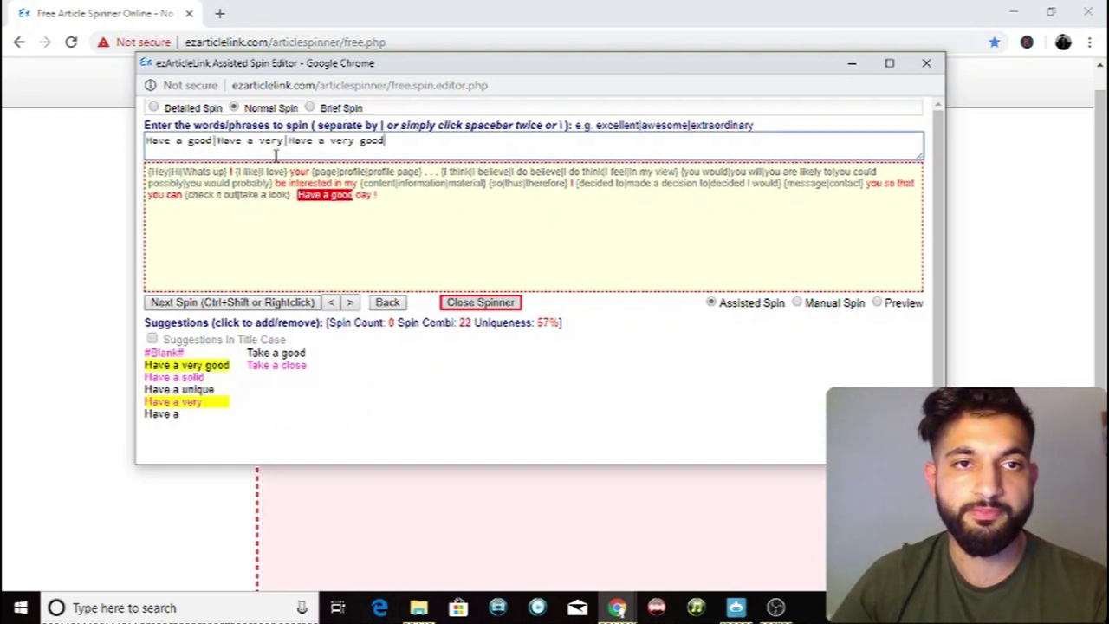
left_click_drag(280, 145, 239, 145)
key("BackSpace")
key("BackSpace")
key("BackSpace")
key("BackSpace")
key("BackSpace")
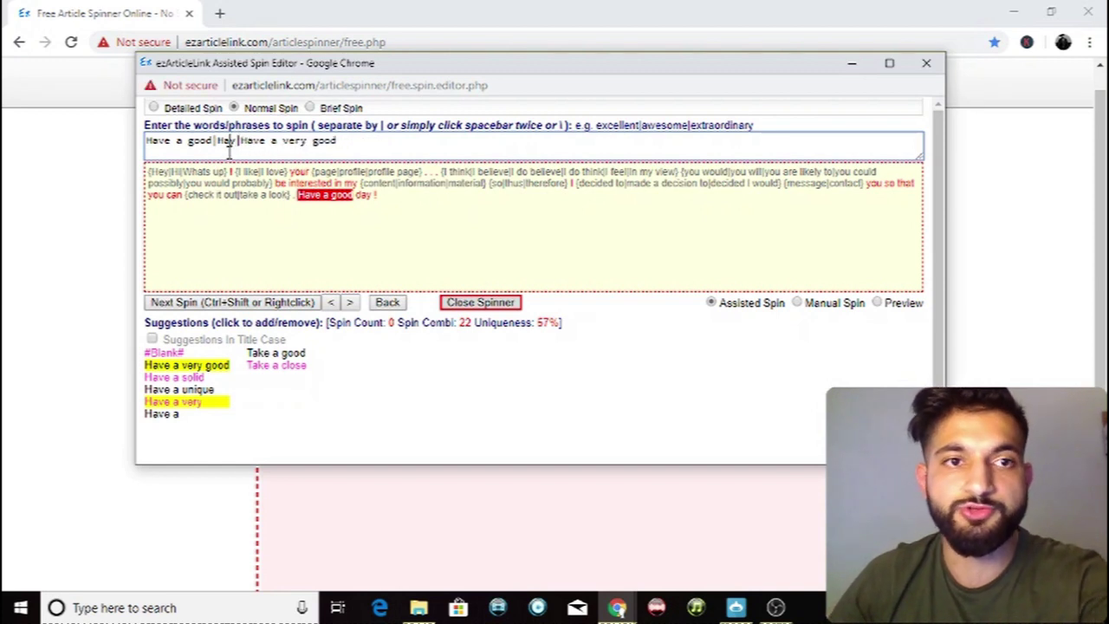
key("BackSpace")
key("BackSpace")
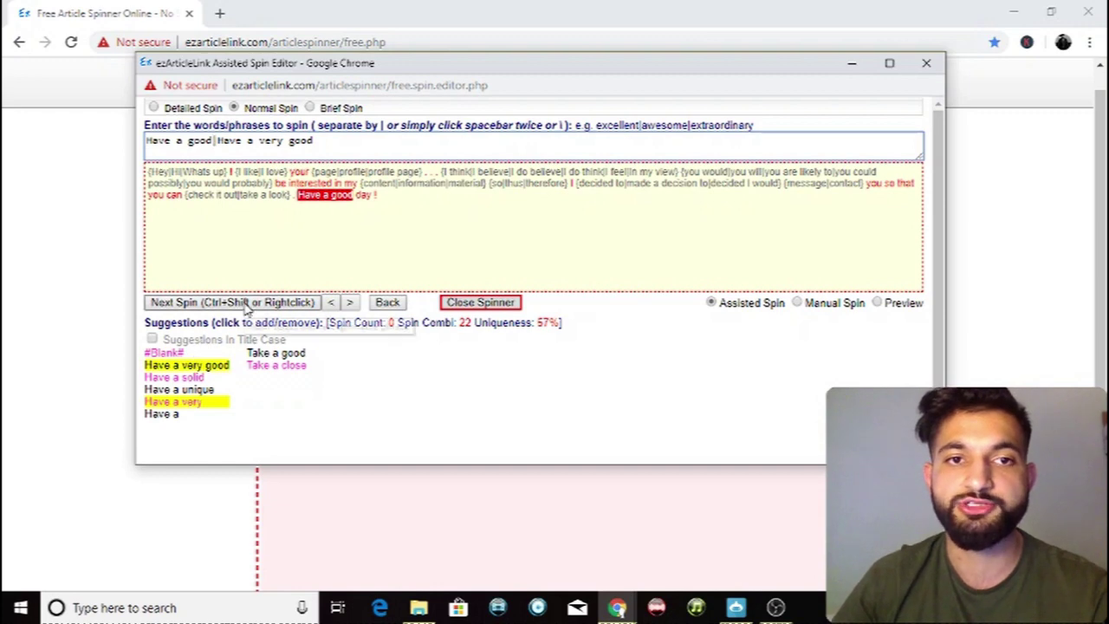
left_click(472, 305)
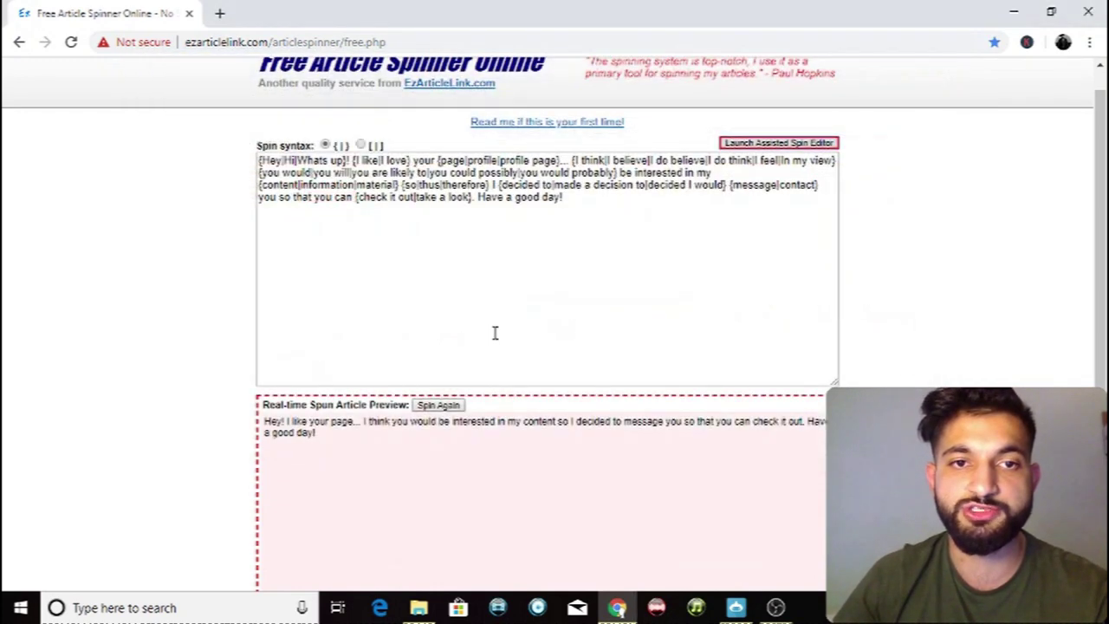
- Copy the entire spin-syntax message from the article spinner and switch to Jarvee
left_click(484, 336)
key("ctrl+a")
key("ctrl+c")
scroll(5, 95, "up", 1)
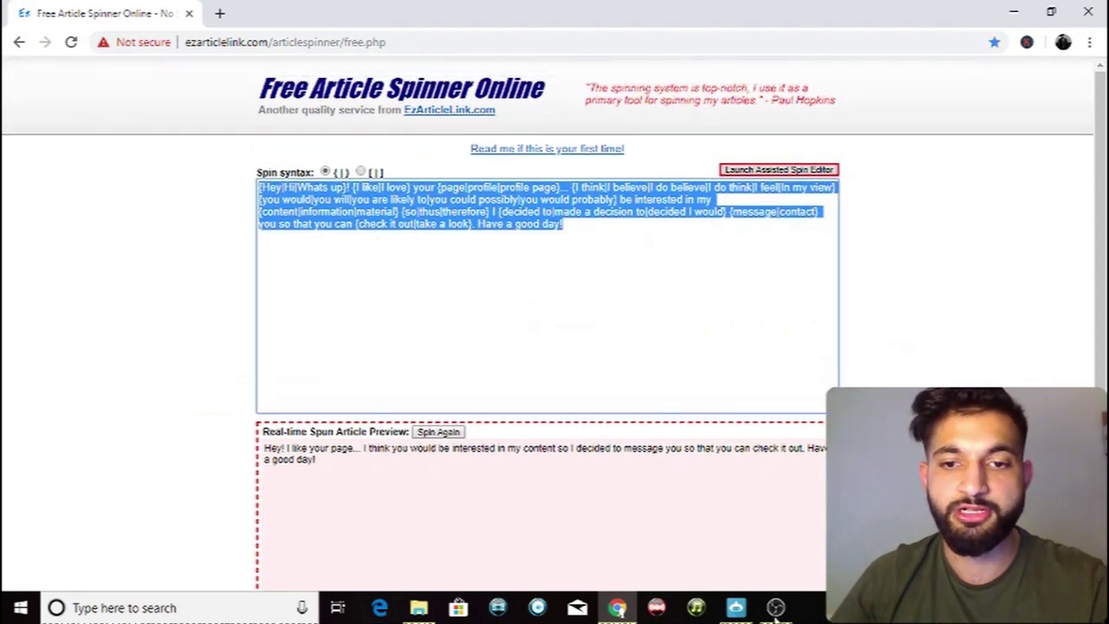
left_click(735, 607)
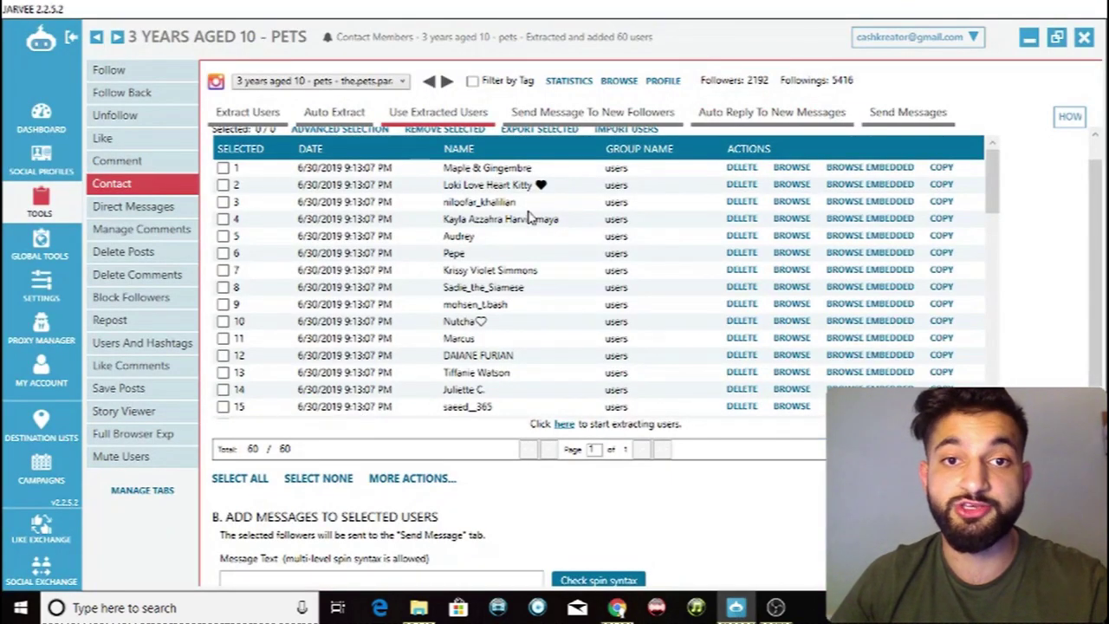
- Paste the copied spin-syntax message as the message text for the extracted users
left_click(251, 113)
scroll(938, 353, "down", 8)
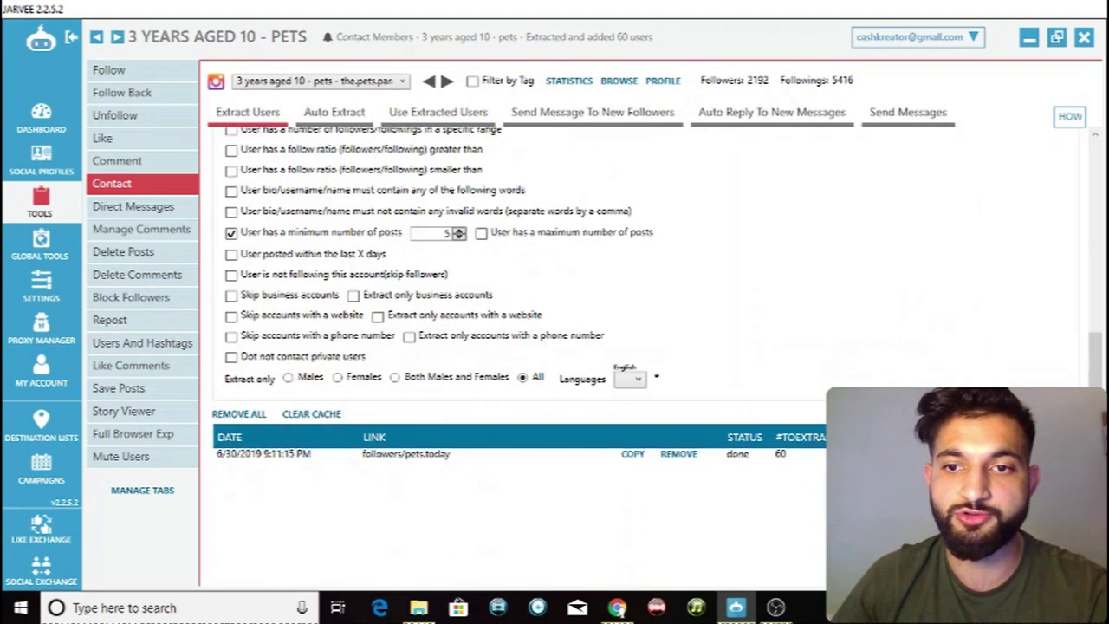
left_click(450, 118)
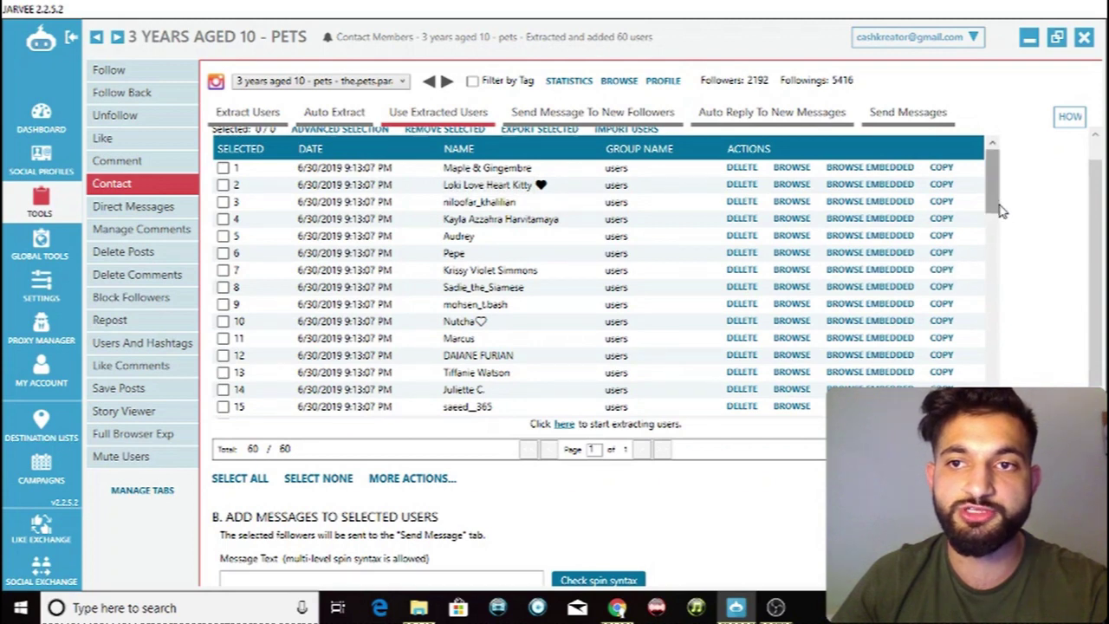
scroll(1004, 286, "down", 2)
scroll(1015, 304, "down", 10)
scroll(1010, 304, "up", 8)
scroll(1000, 175, "up", 6)
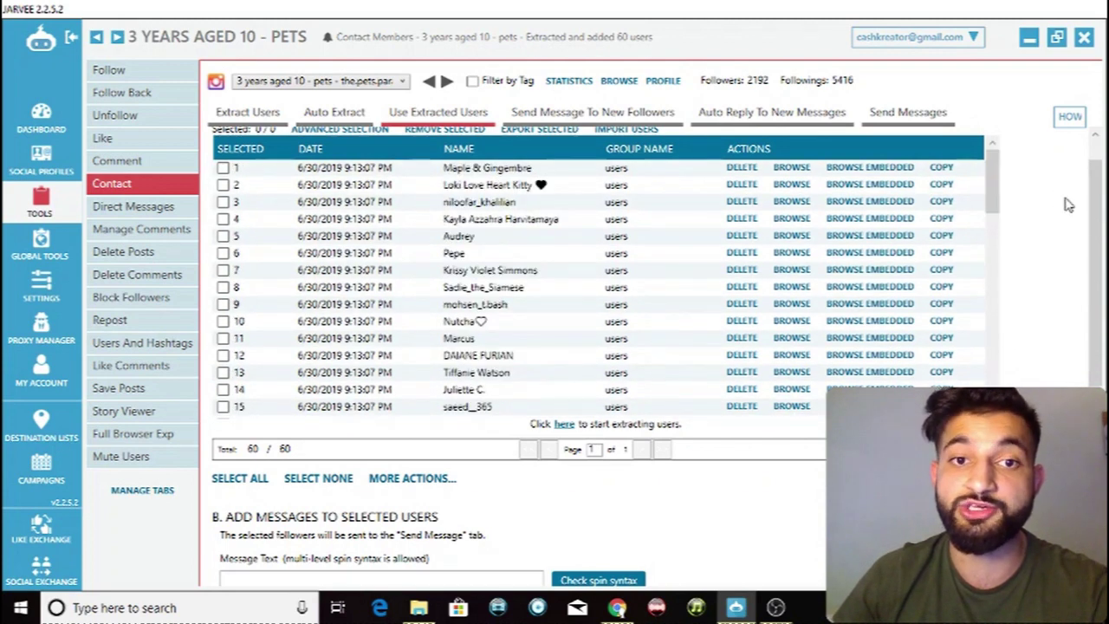
scroll(1074, 221, "down", 3)
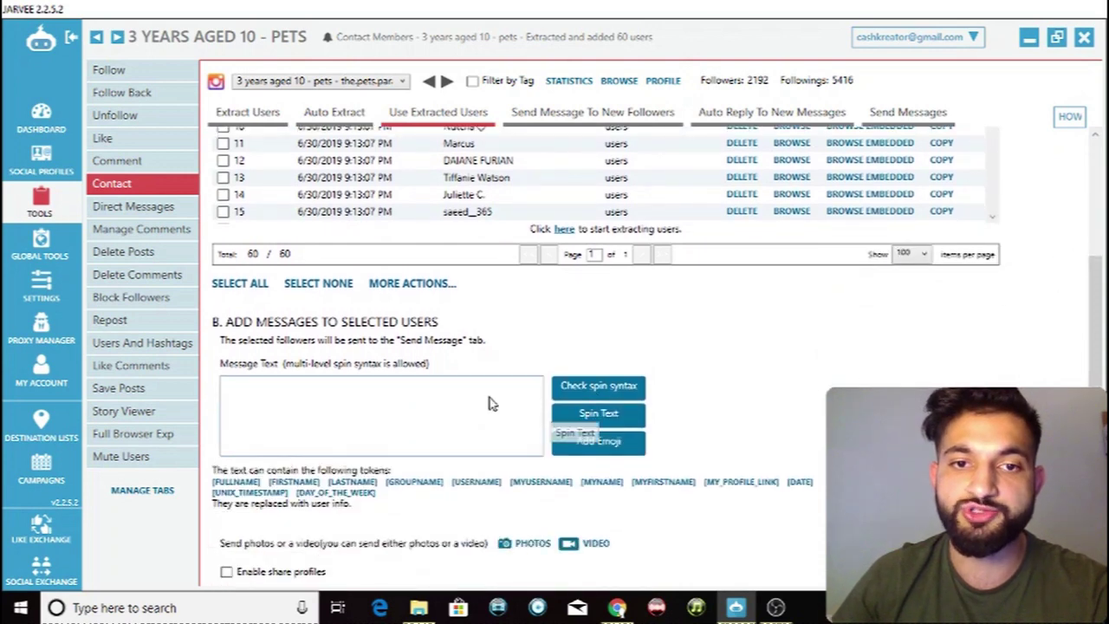
left_click(430, 392)
key("ctrl+v")
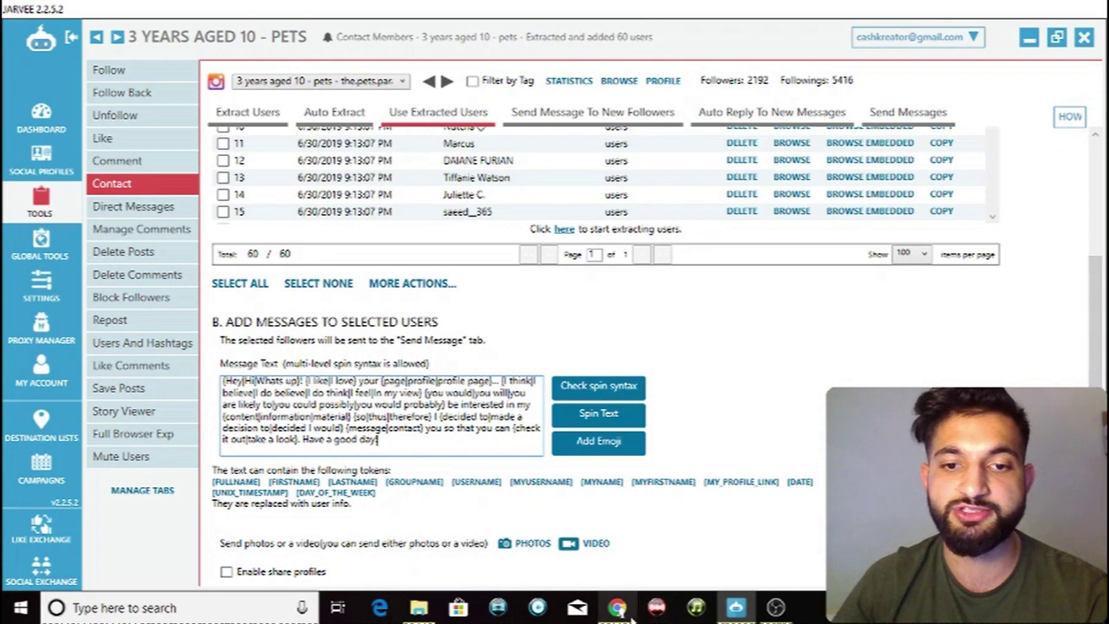
left_click(617, 607)
key("ctrl+a")
left_click(622, 609)
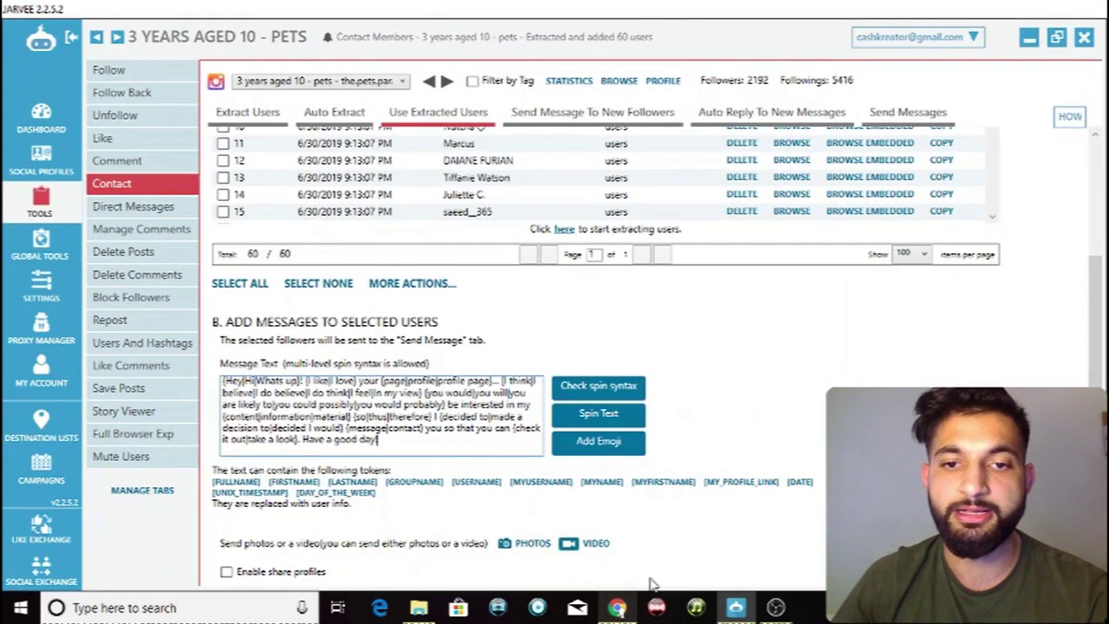
- Check the message's spin syntax four times, reading the random version generated each time
left_click(612, 385)
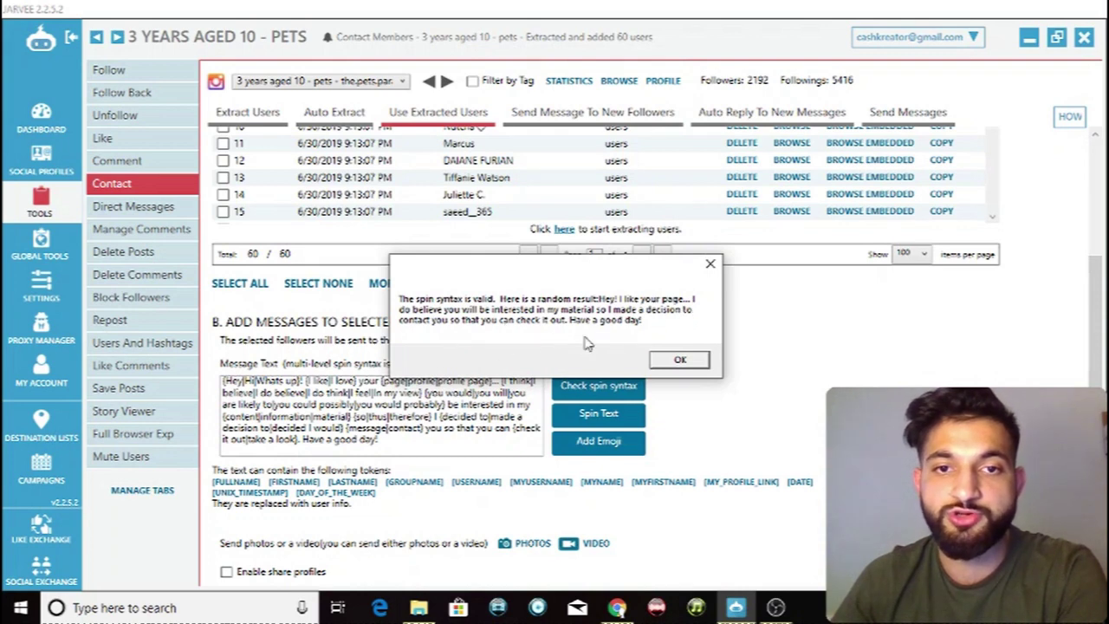
left_click(678, 360)
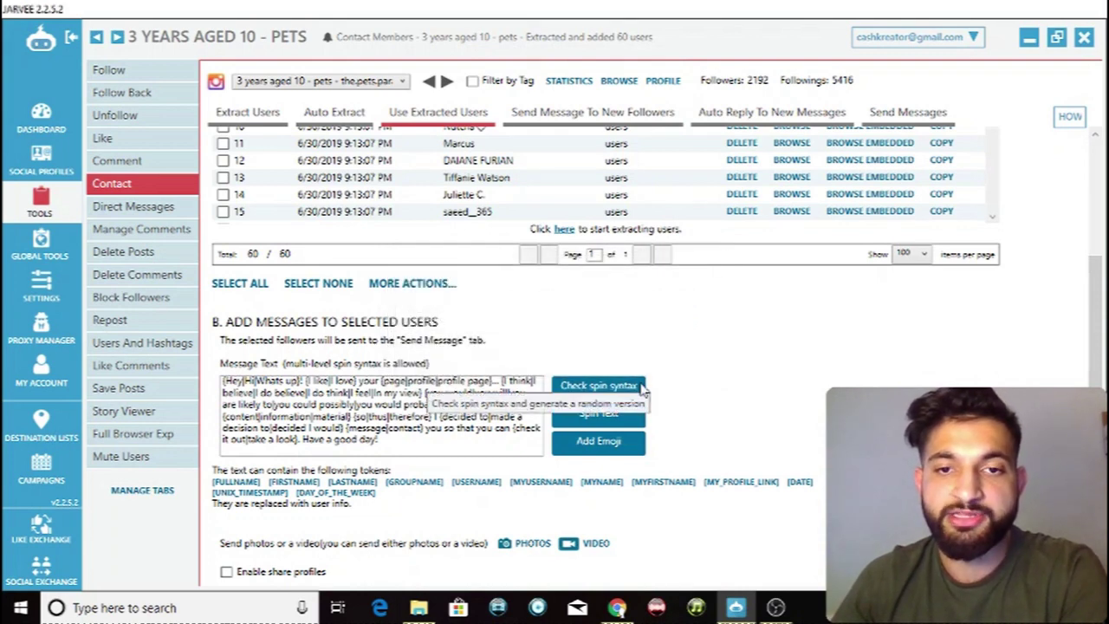
left_click(631, 394)
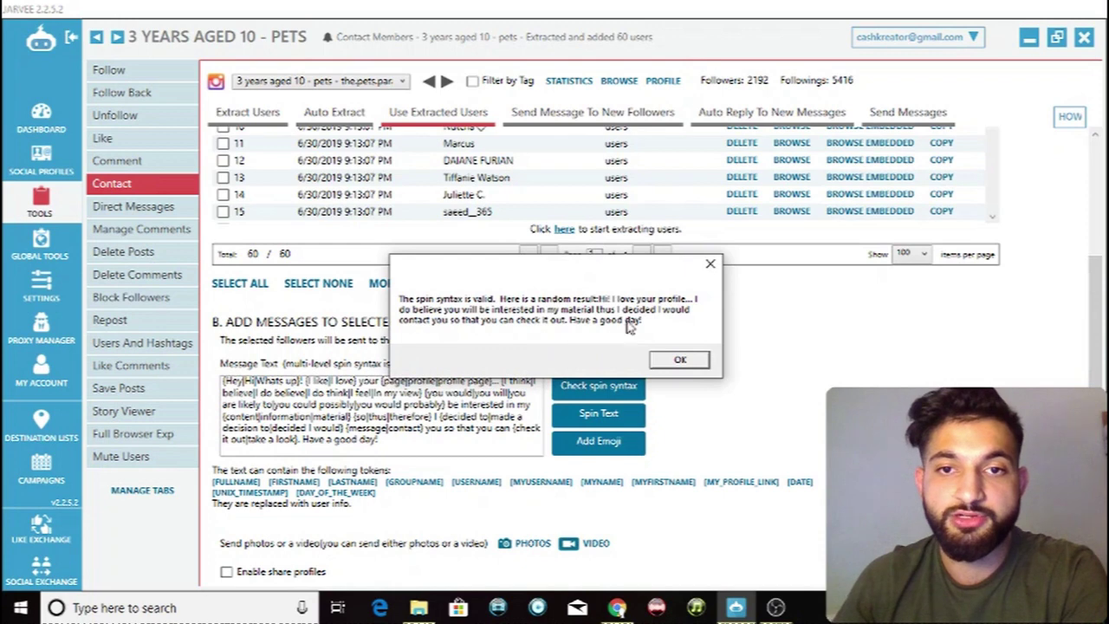
left_click(679, 360)
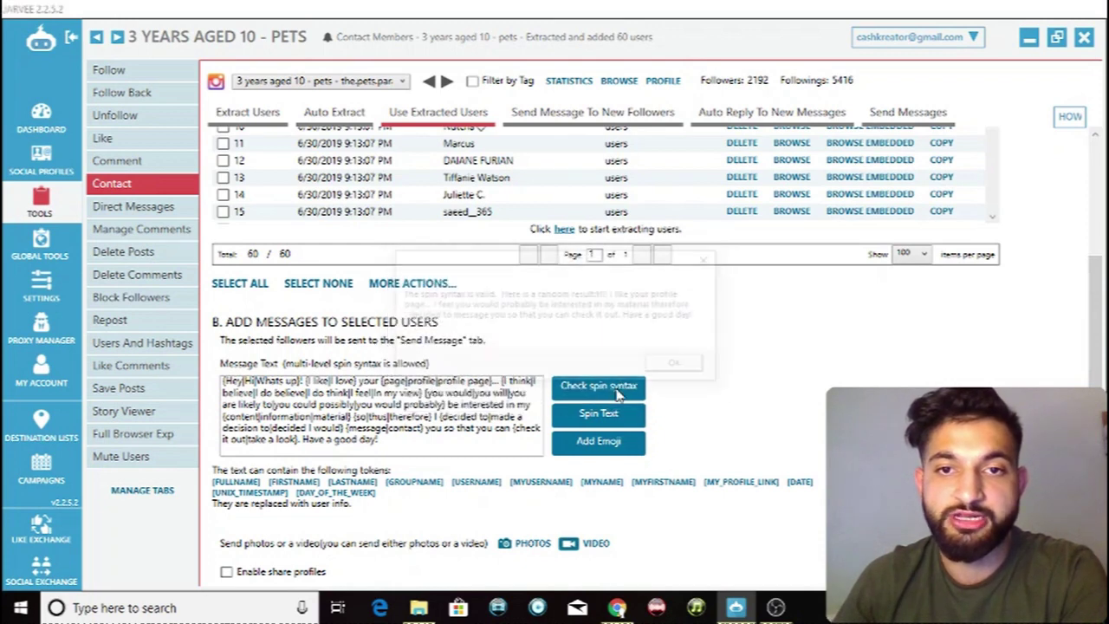
left_click(623, 388)
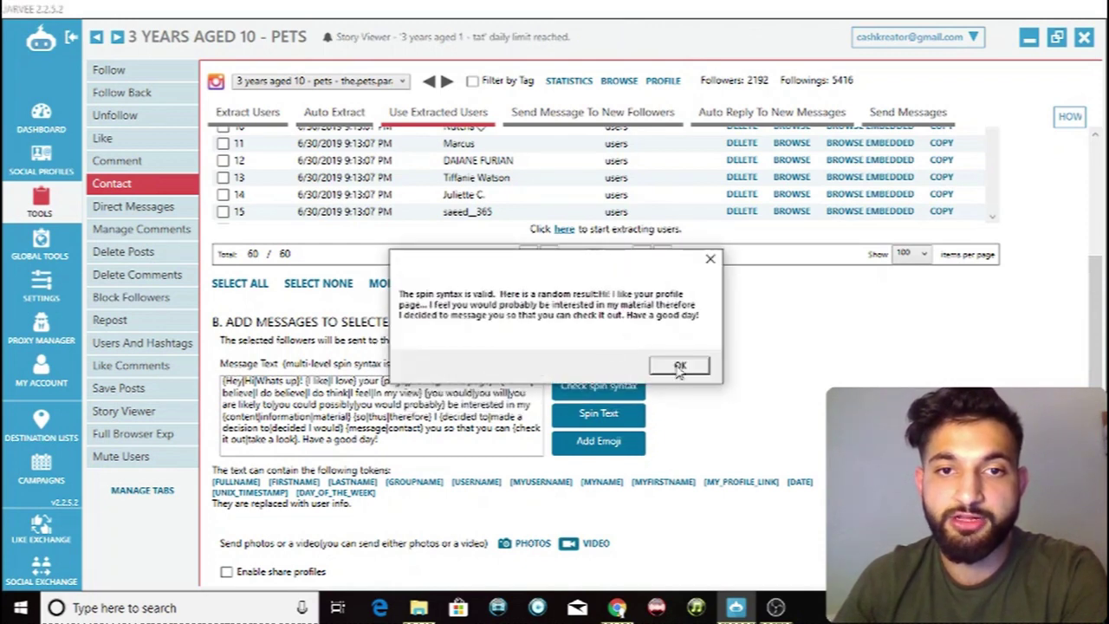
left_click(677, 365)
left_click(628, 388)
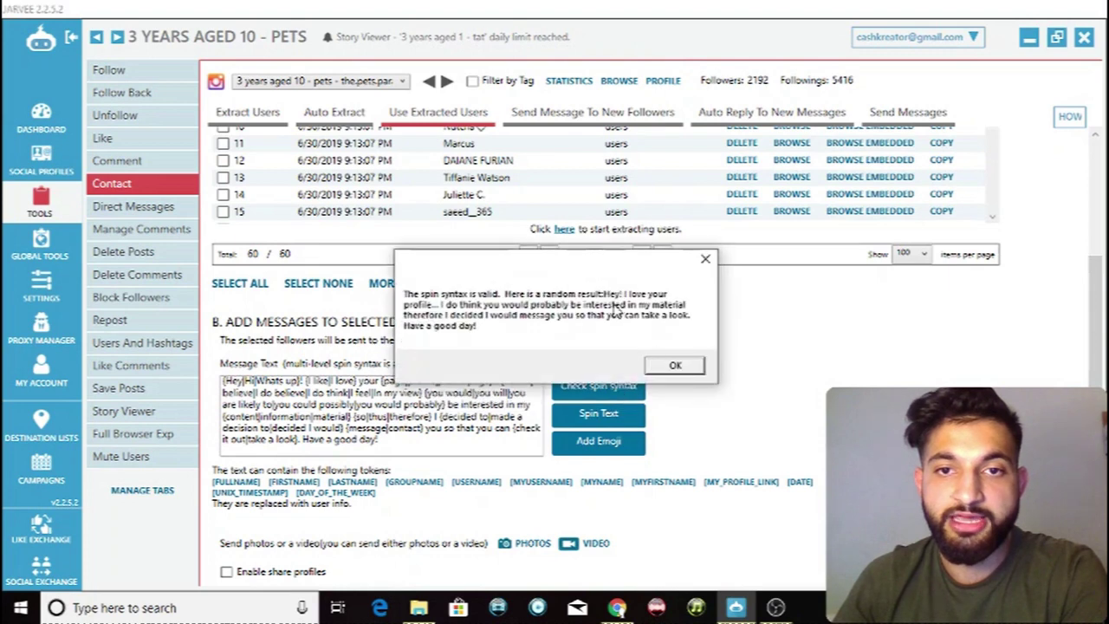
left_click(677, 365)
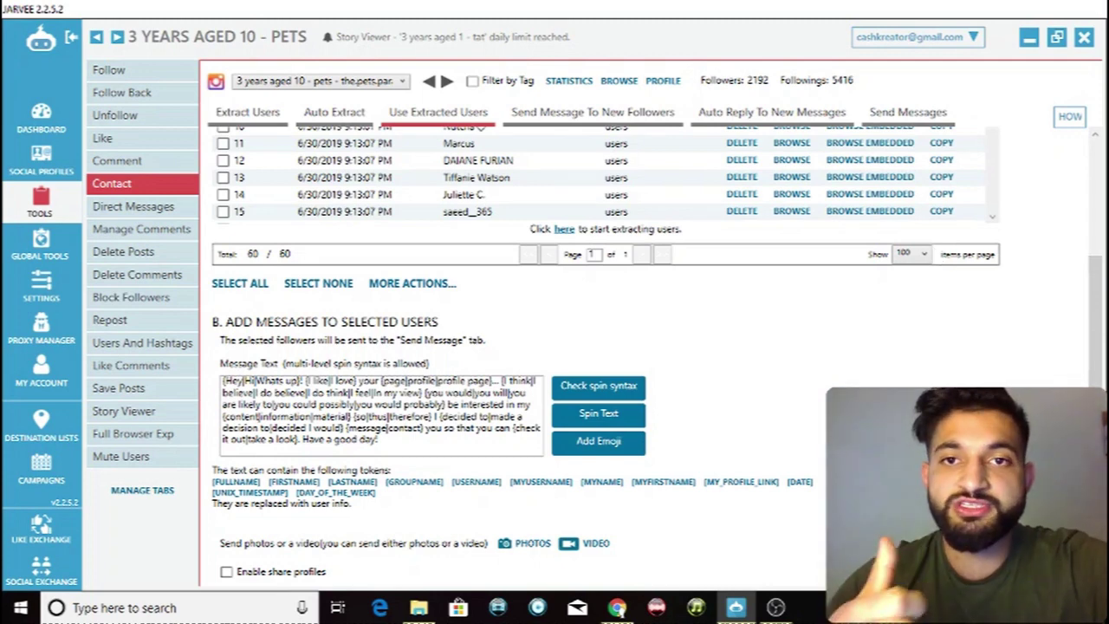
- Try to add the message to the send messages list without selecting any extracted users
left_click_drag(1096, 278, 1096, 163)
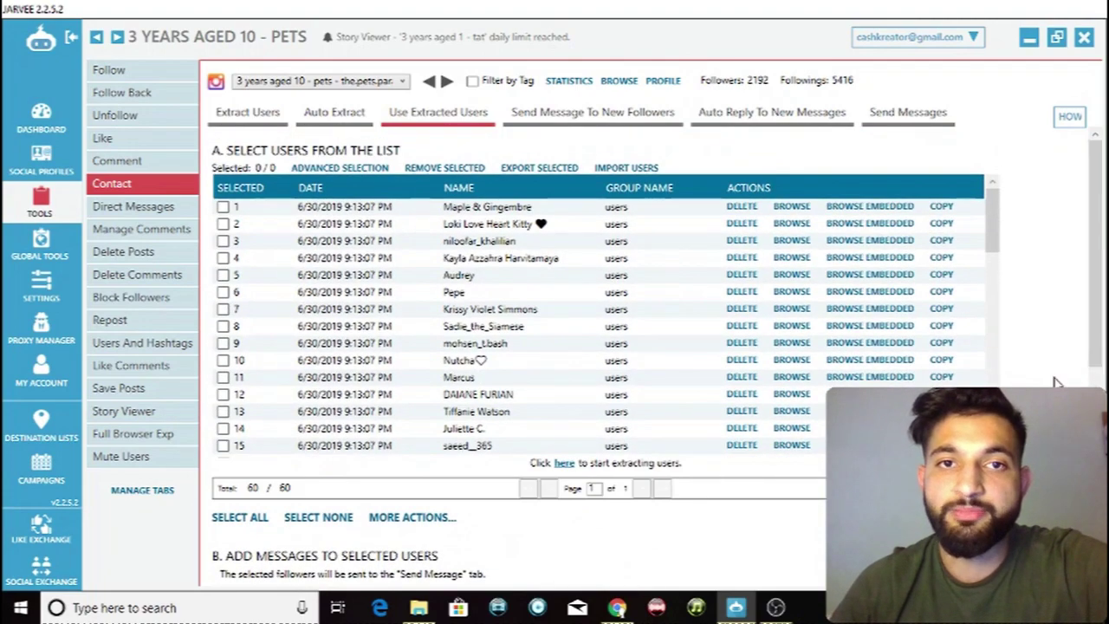
scroll(819, 450, "down", 1)
scroll(606, 347, "down", 8)
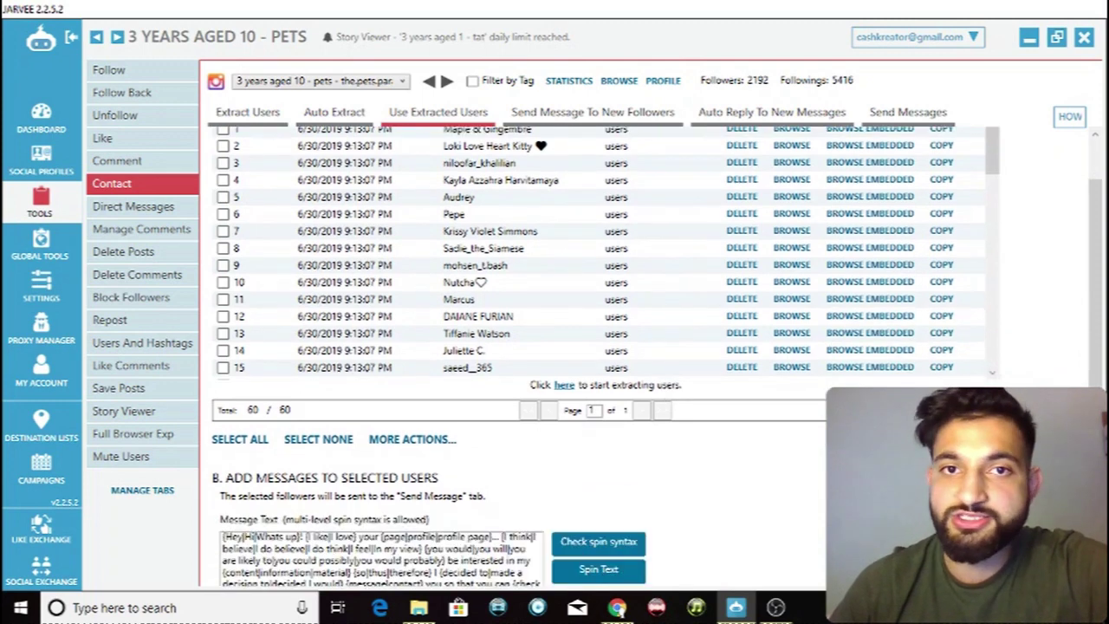
scroll(657, 355, "down", 1)
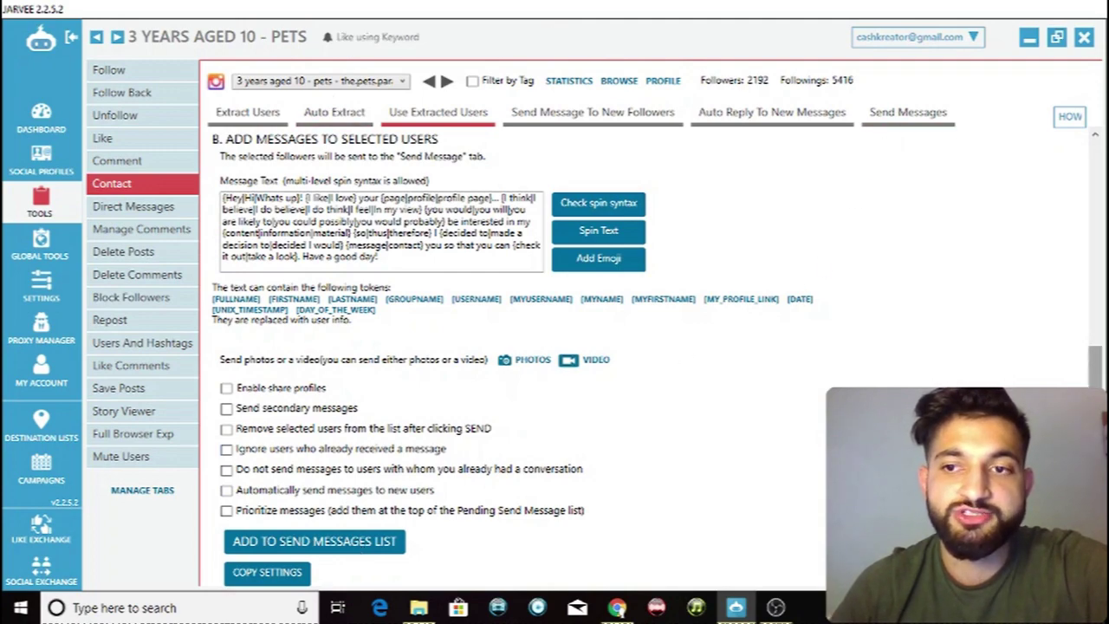
scroll(606, 347, "up", 10)
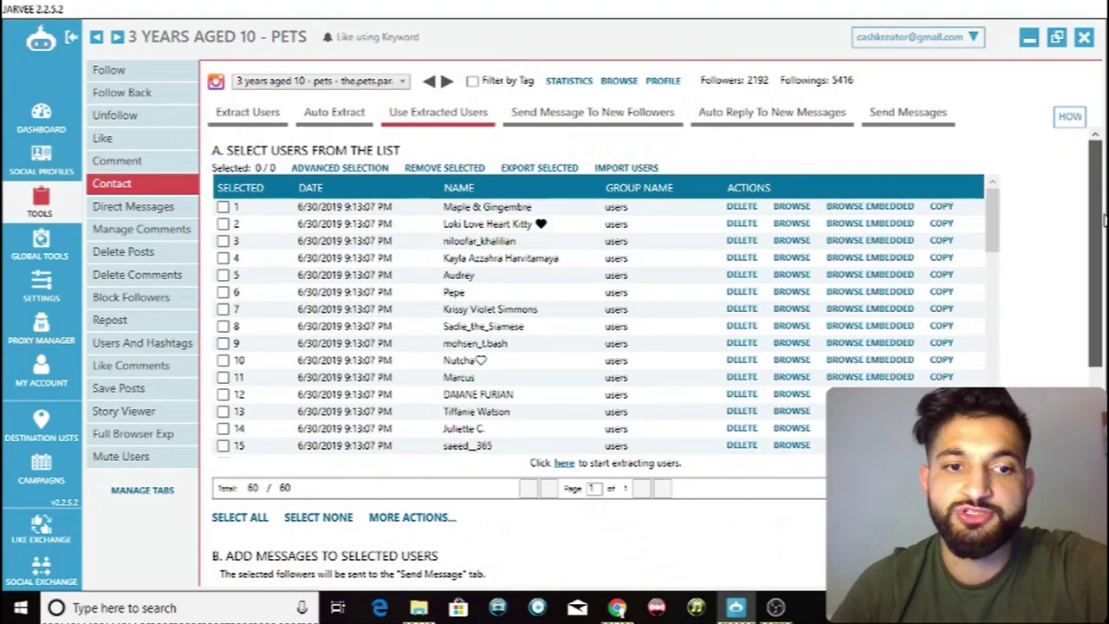
scroll(606, 347, "down", 9)
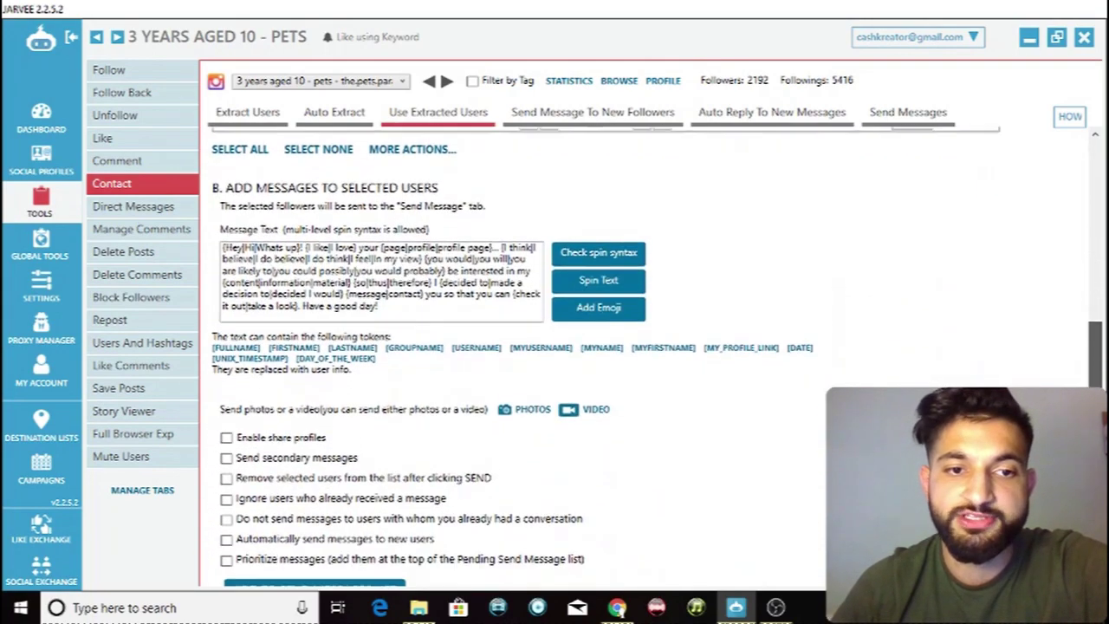
scroll(364, 492, "down", 1)
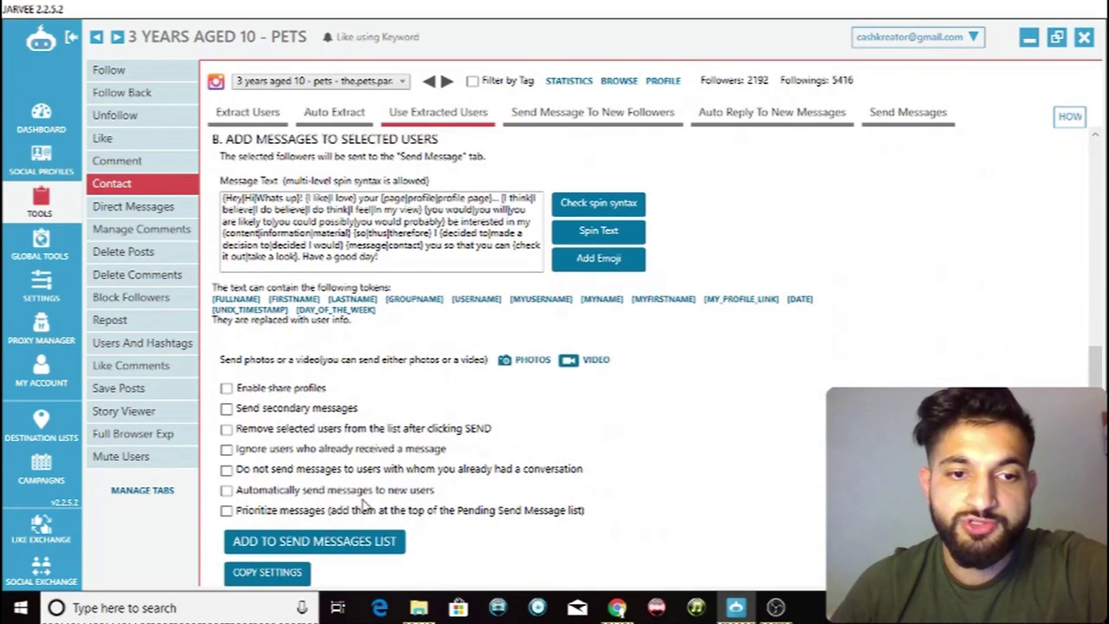
left_click(368, 544)
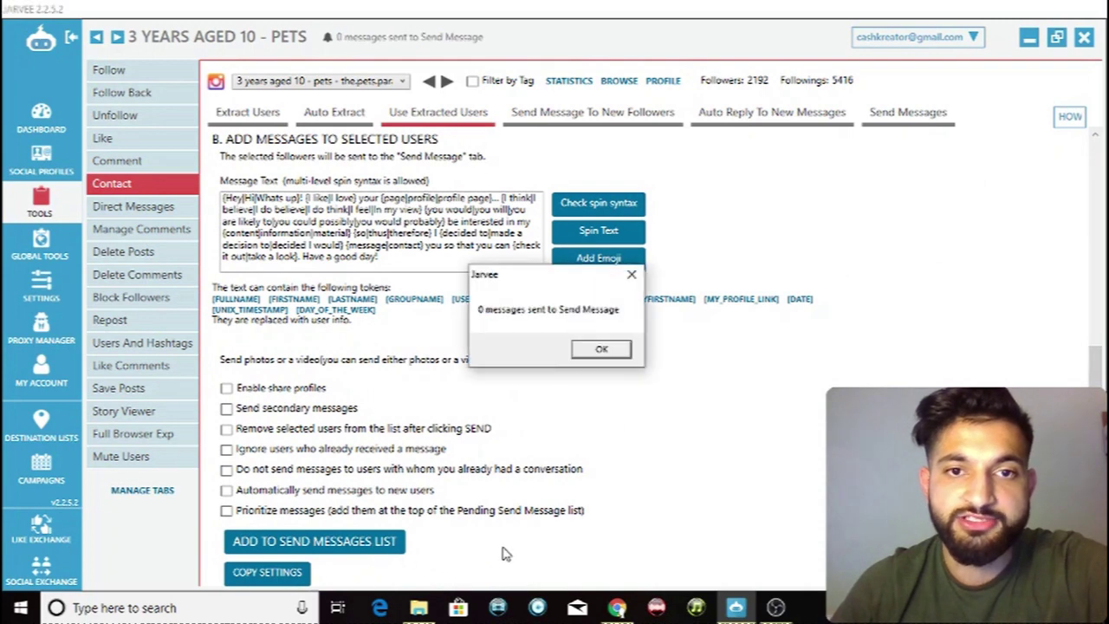
left_click(599, 349)
- Select all extracted users and add their messages to the send messages list
scroll(364, 225, "up", 9)
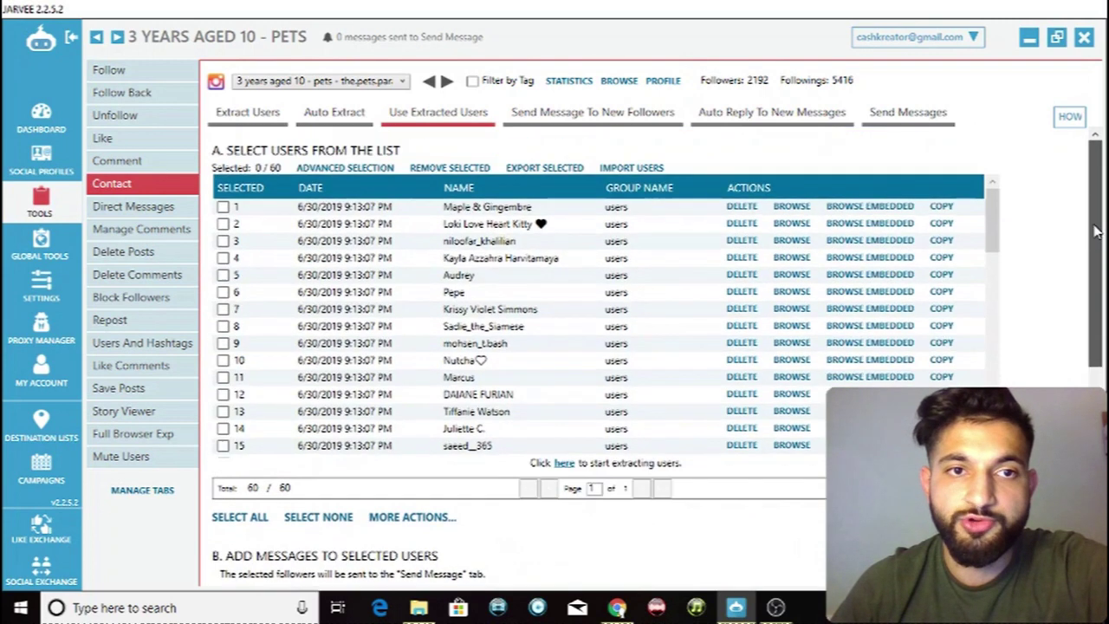
left_click(242, 518)
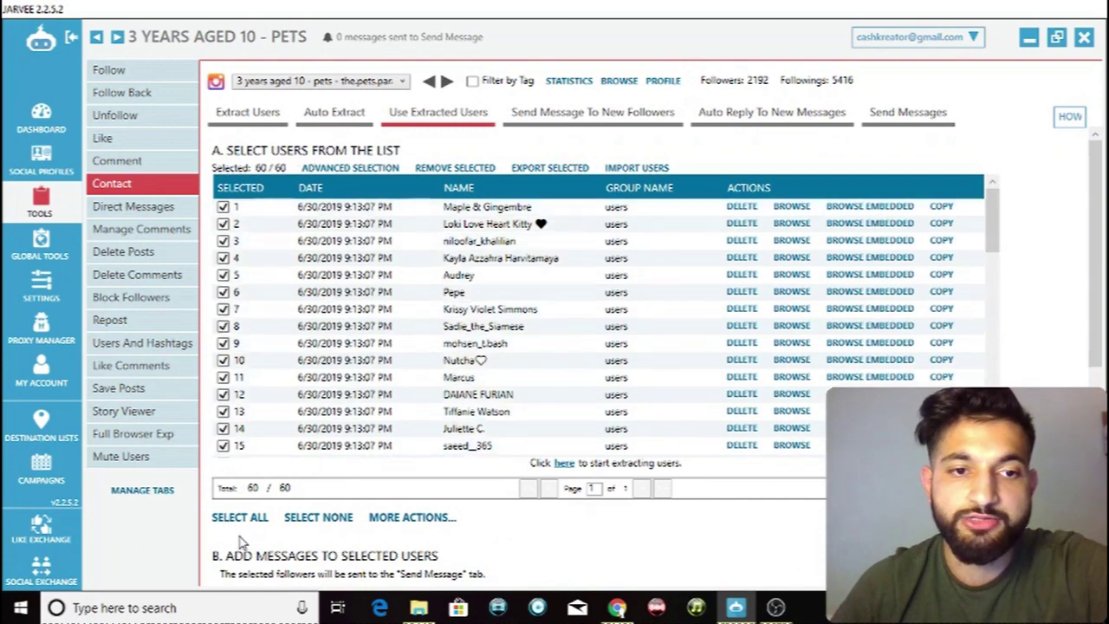
left_click(1088, 346)
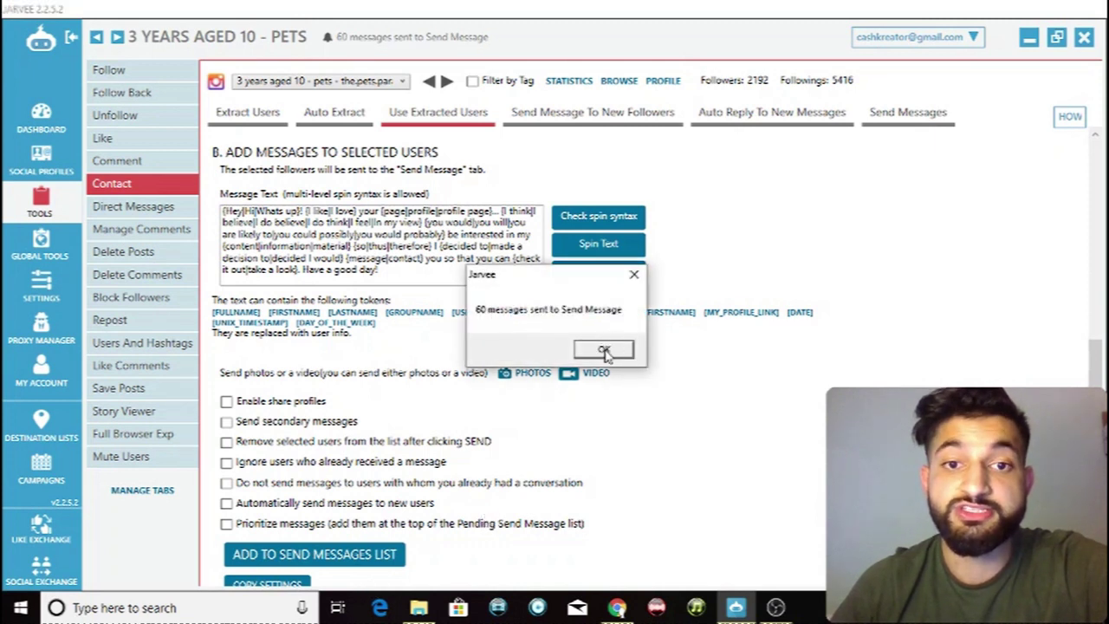
left_click(603, 350)
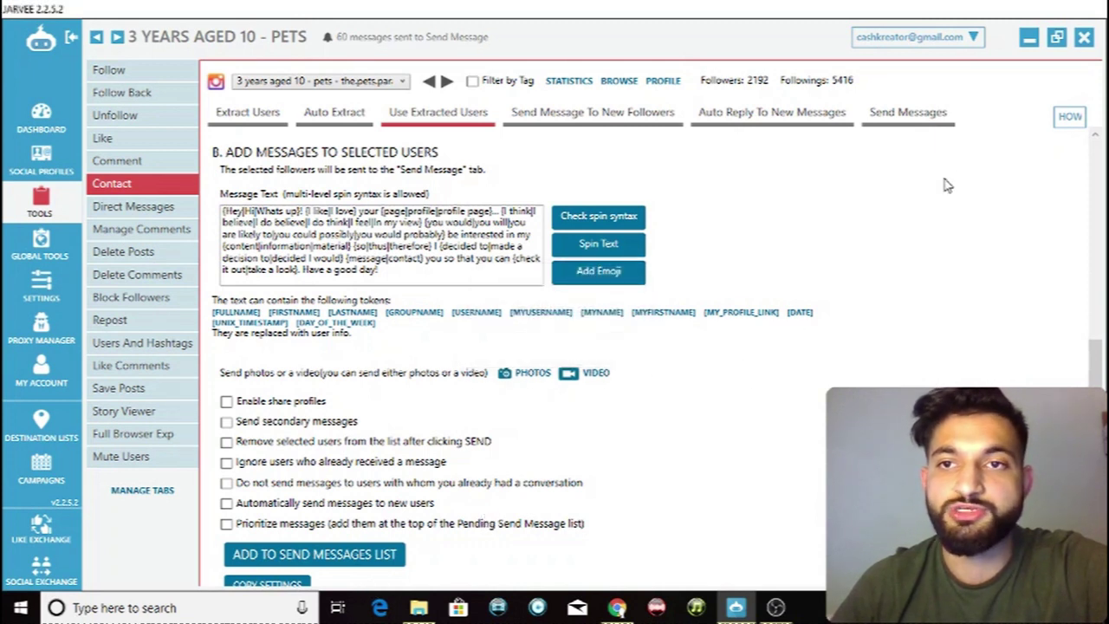
- Examine the account's Send Messages settings, the pending messages with their spun texts, and the list of successfully sent messages
left_click(909, 113)
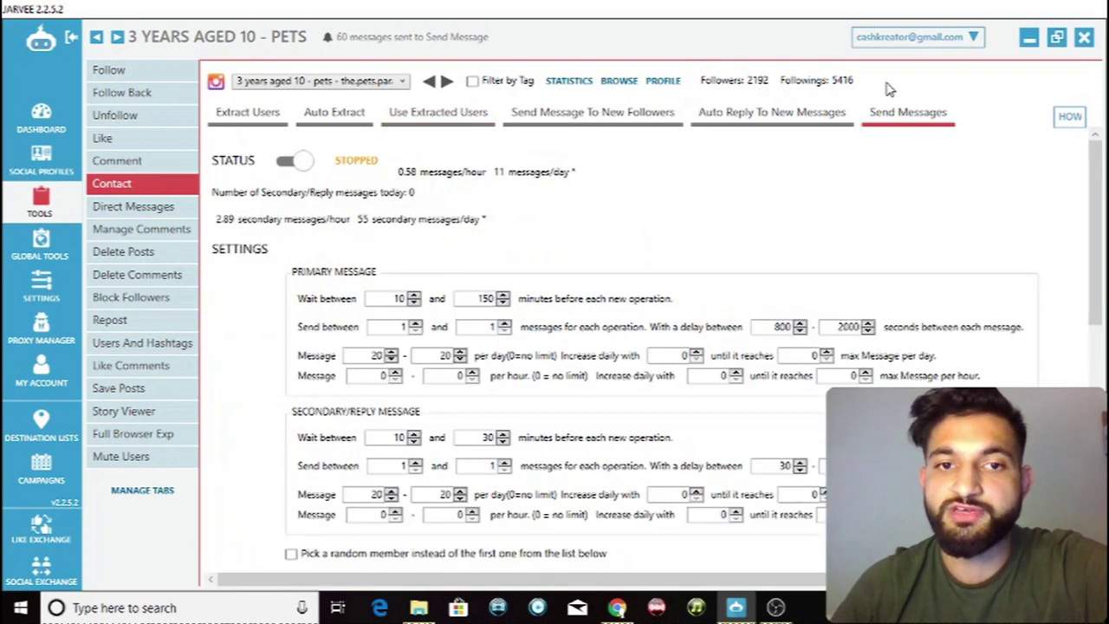
left_click_drag(1098, 227, 909, 171)
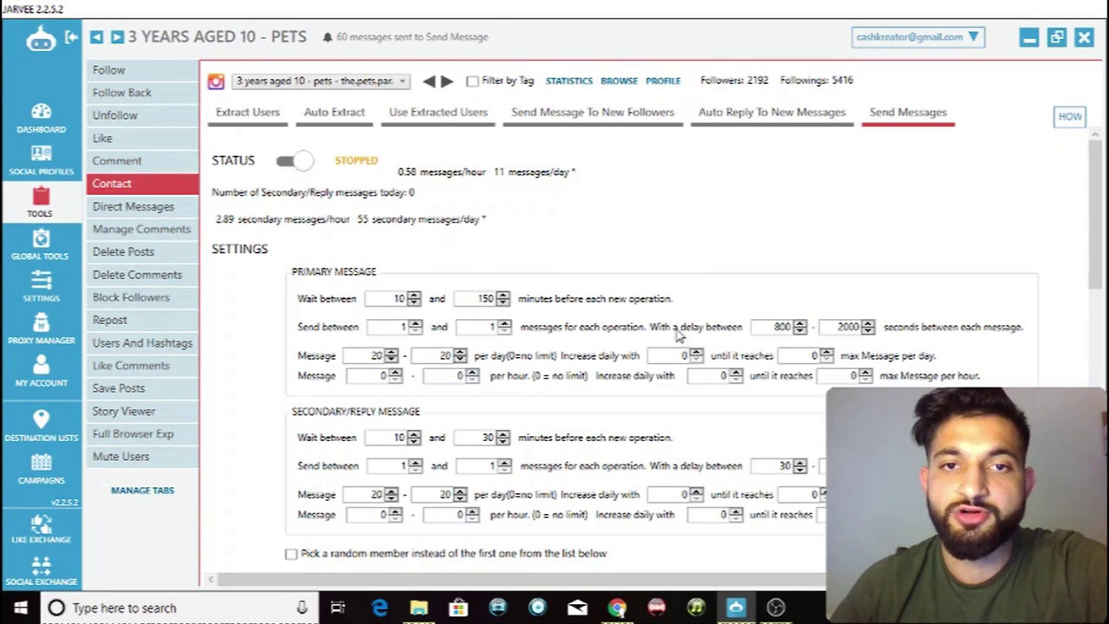
left_click_drag(1098, 275, 1098, 485)
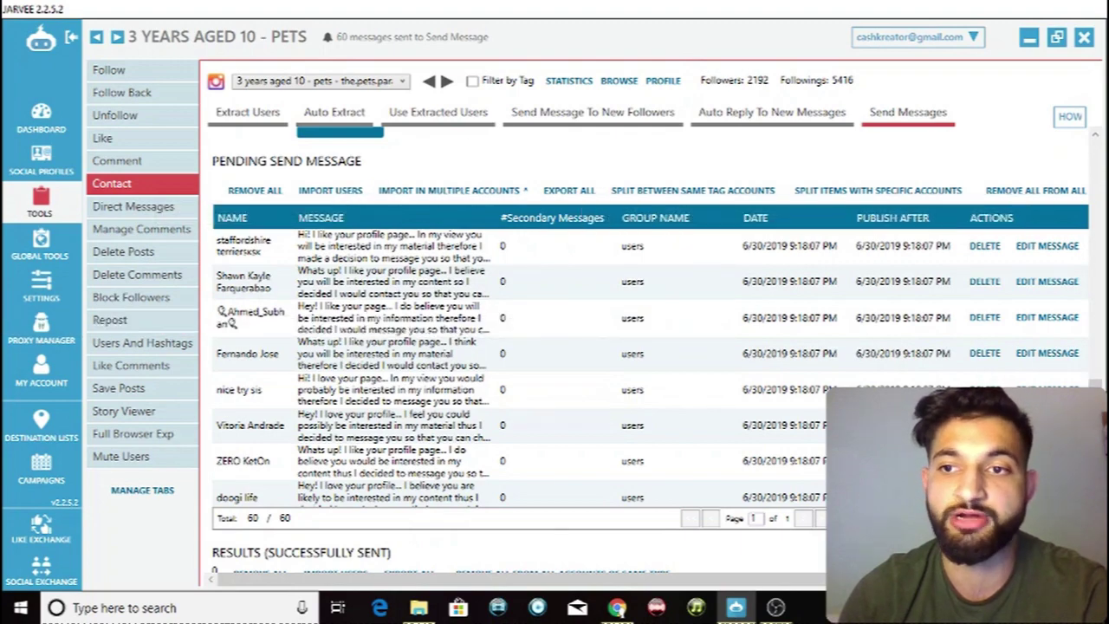
scroll(649, 347, "down", 1)
scroll(650, 346, "up", 5)
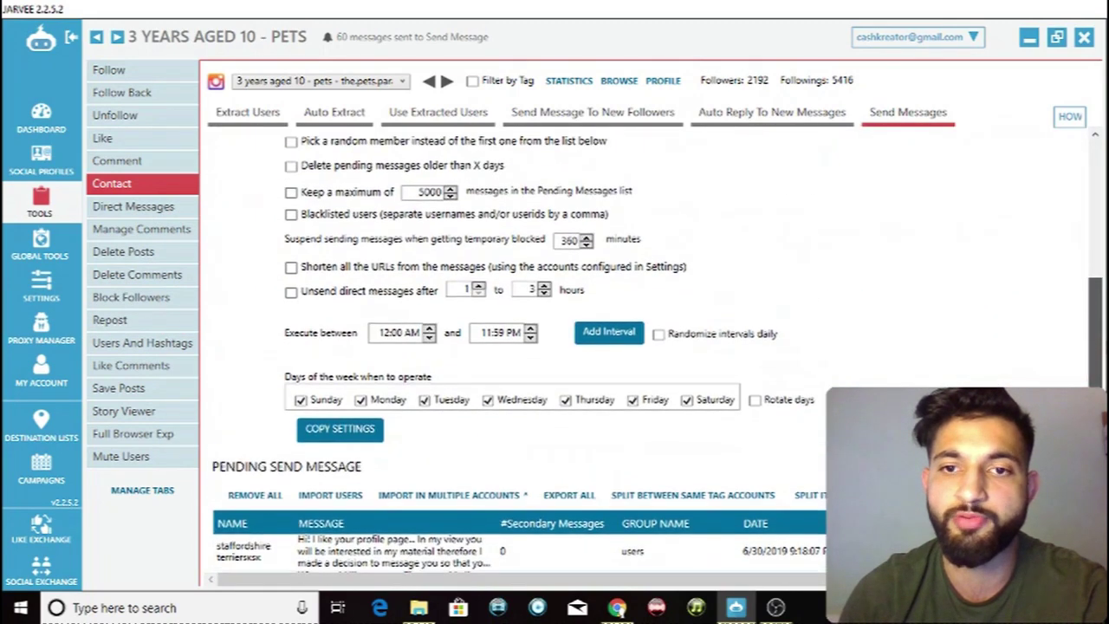
scroll(649, 346, "down", 5)
scroll(768, 288, "down", 2)
scroll(914, 327, "up", 3)
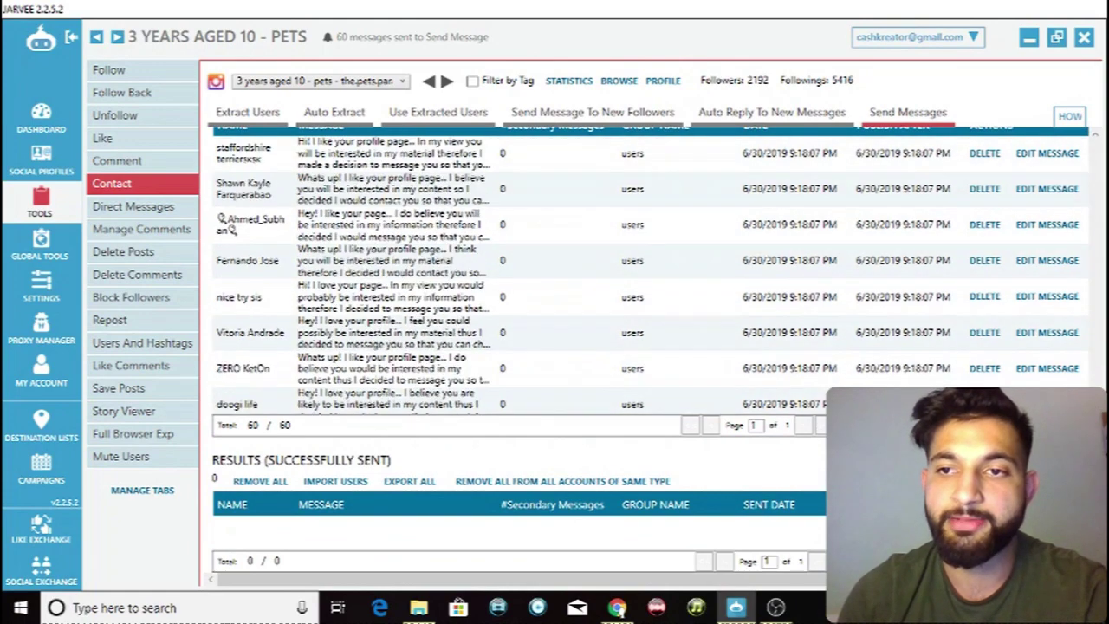
- Set the maximum wait before each new primary message operation to 160 minutes, and raise it to 200 minutes
scroll(1098, 124, "up", 5)
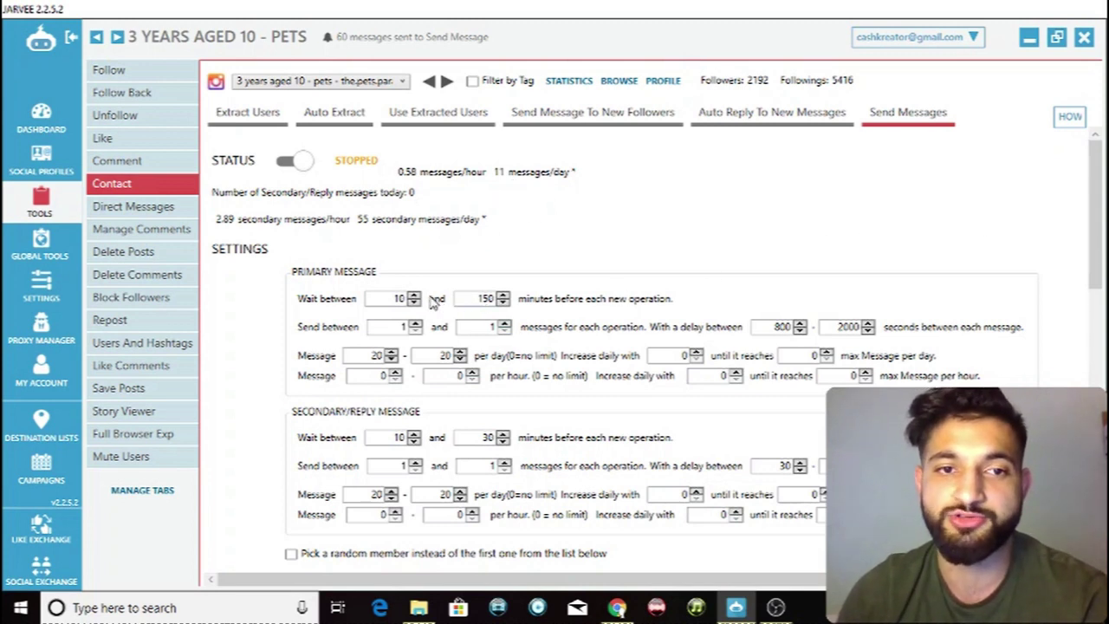
double_click(486, 298)
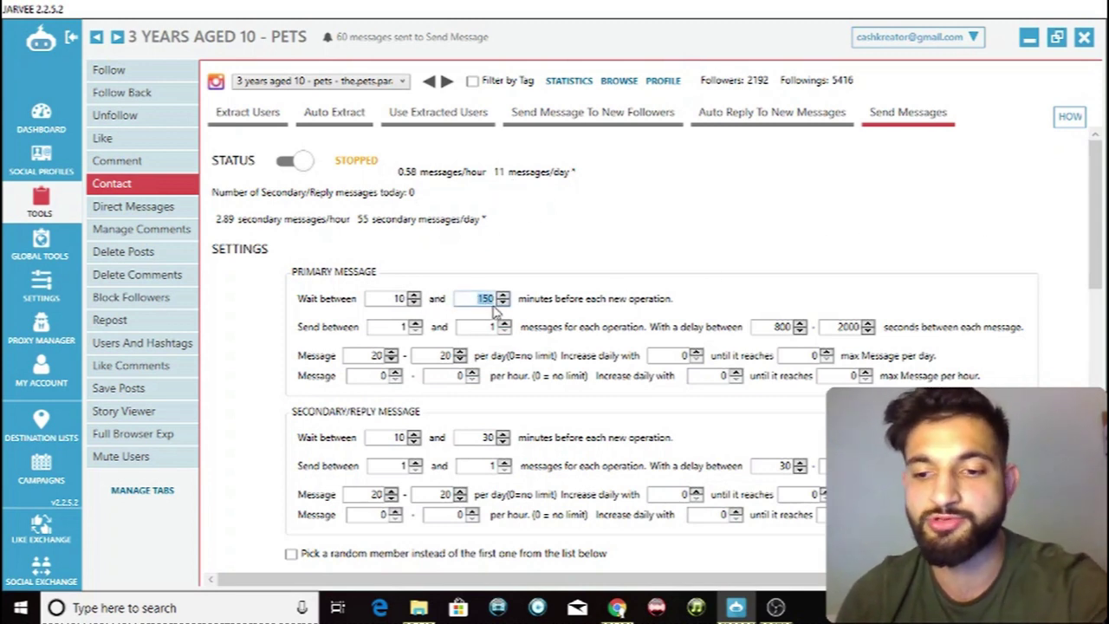
type("160")
double_click(488, 299)
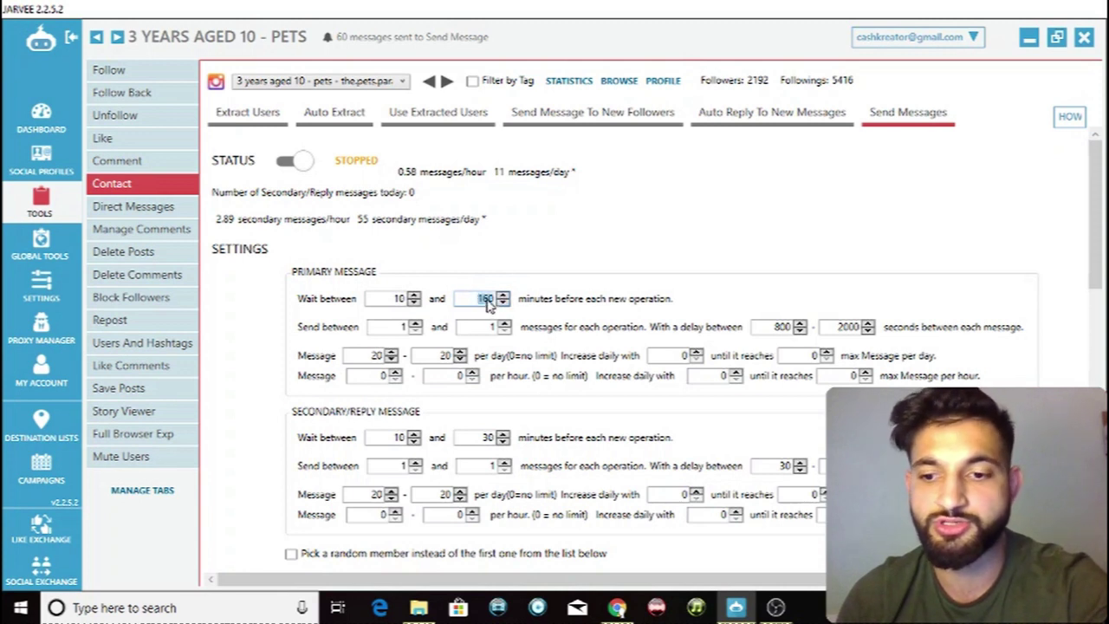
type("200")
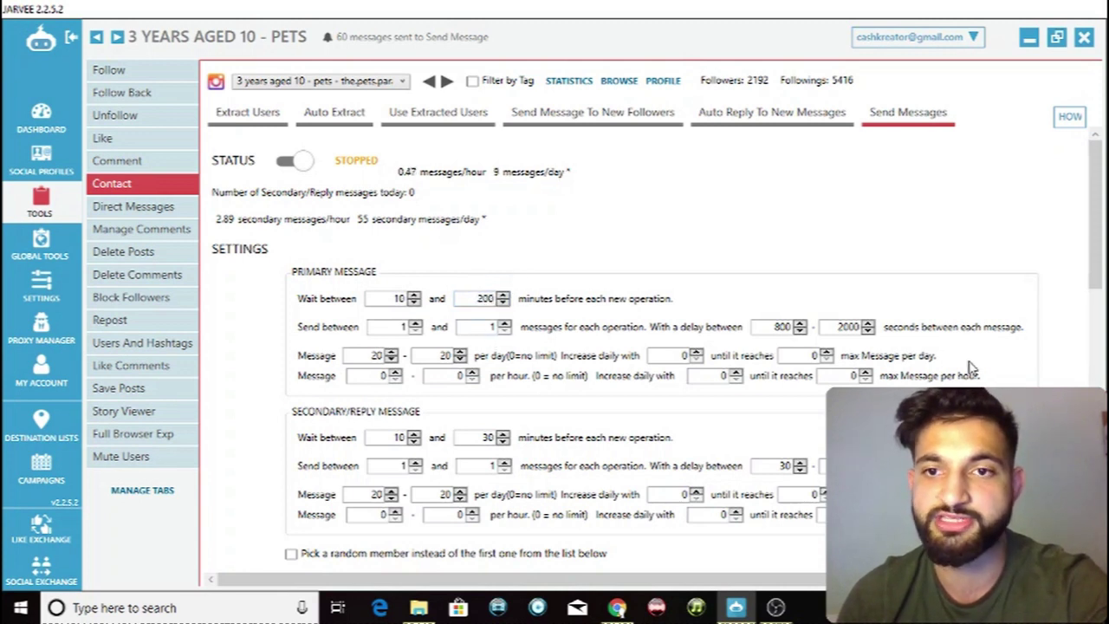
- Set the maximum delay between each primary message to 1800 seconds
double_click(847, 327)
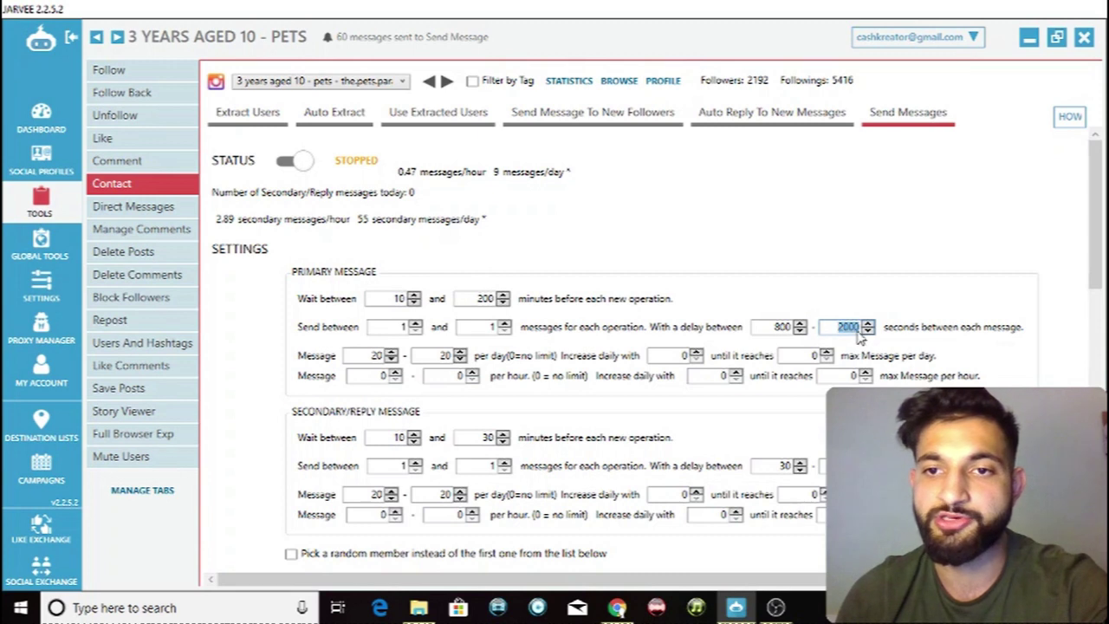
type("3")
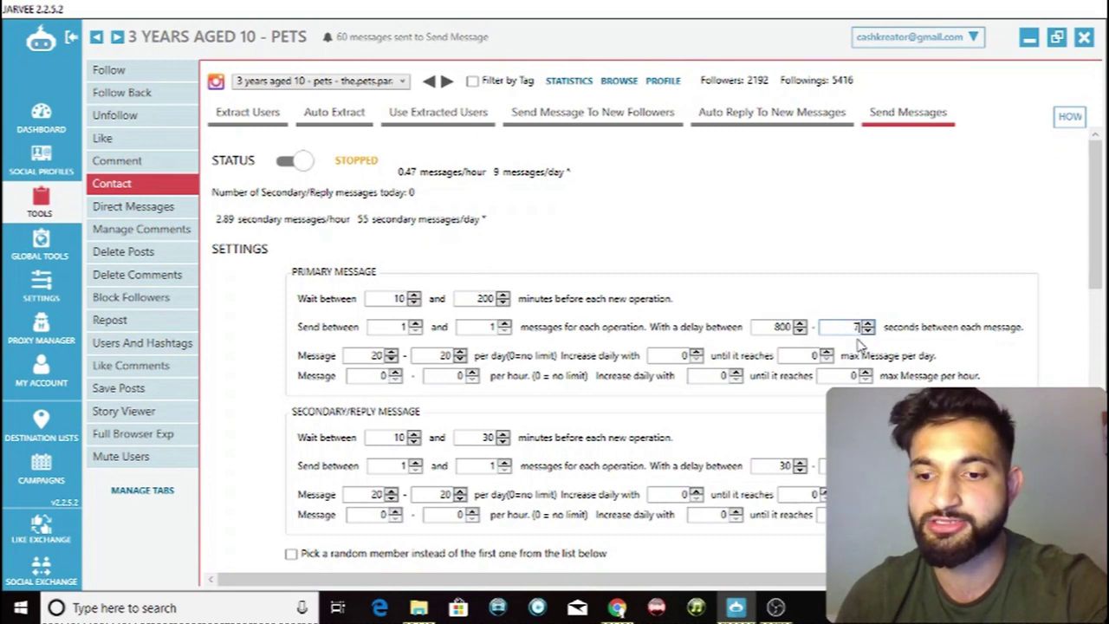
type("600")
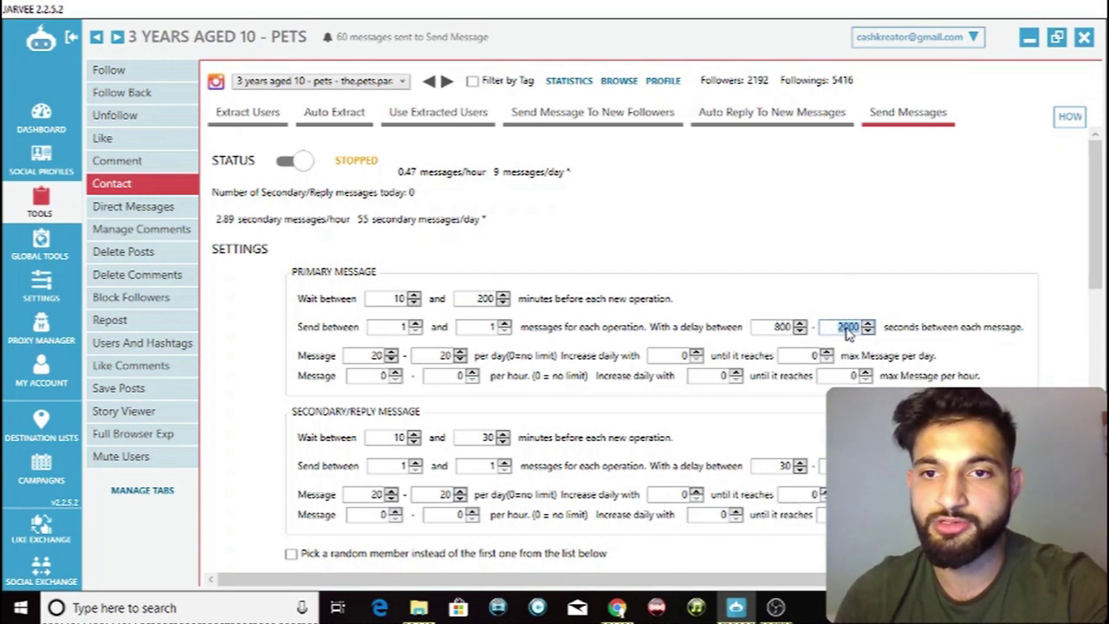
type("1800")
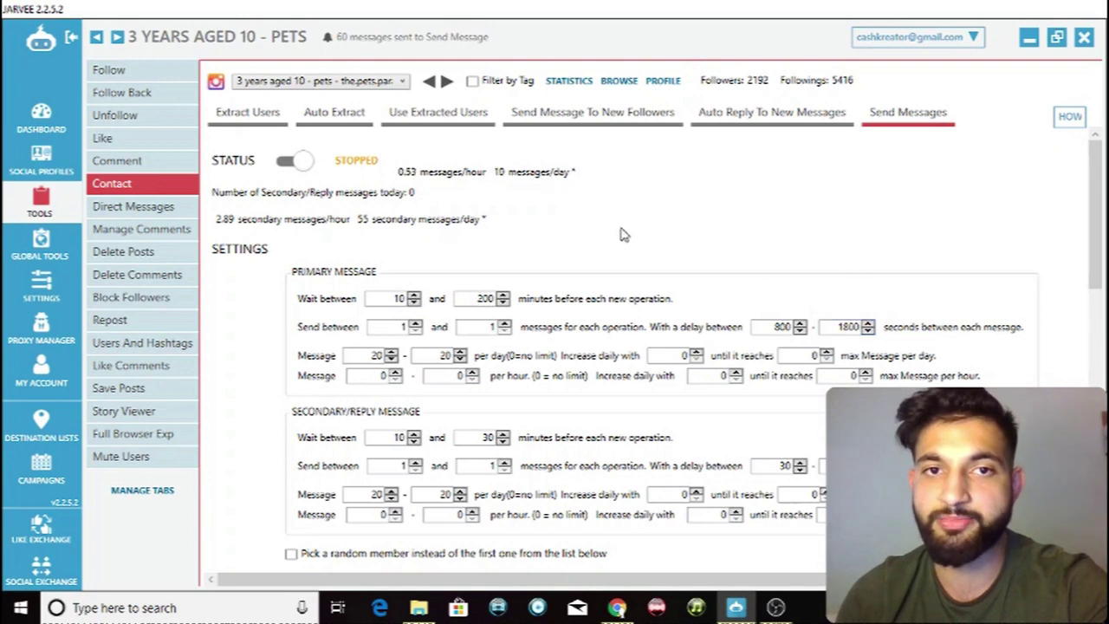
- Review the remaining Send Messages settings, the execution schedule, the pending messages and the successfully sent results
scroll(554, 393, "down", 1)
scroll(554, 393, "up", 1)
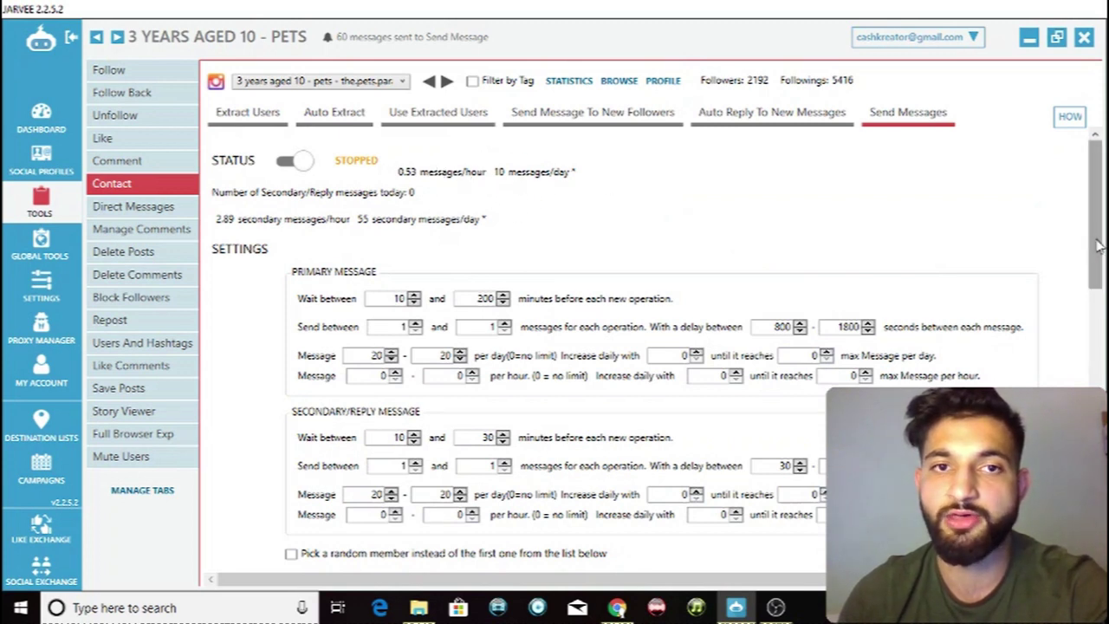
scroll(1098, 245, "down", 1)
scroll(1098, 245, "up", 1)
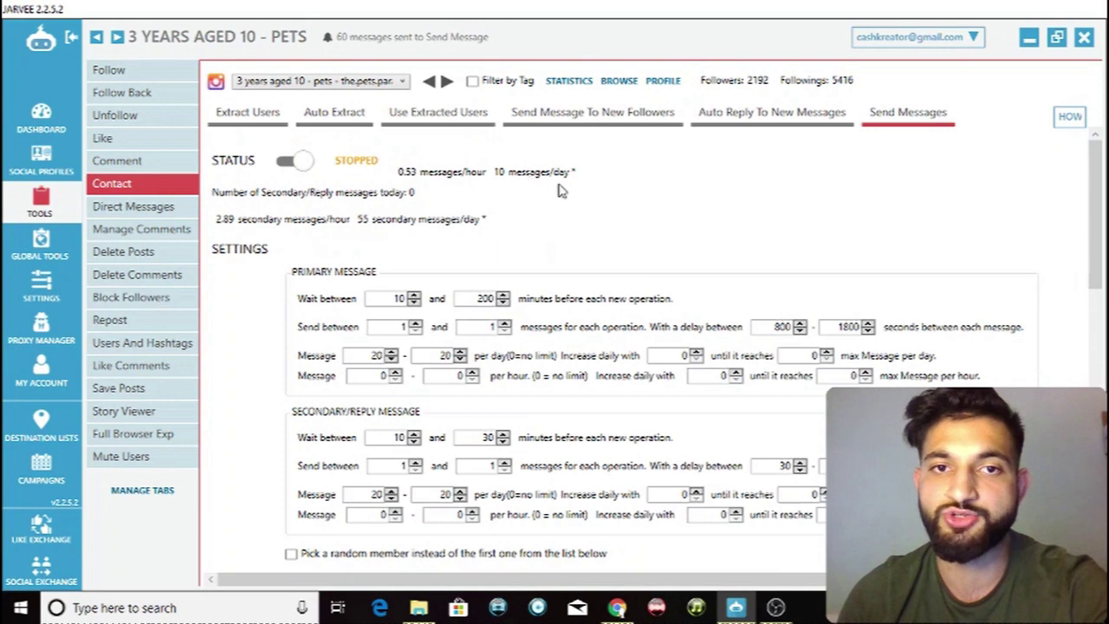
left_click_drag(1098, 269, 1098, 433)
scroll(308, 446, "up", 5)
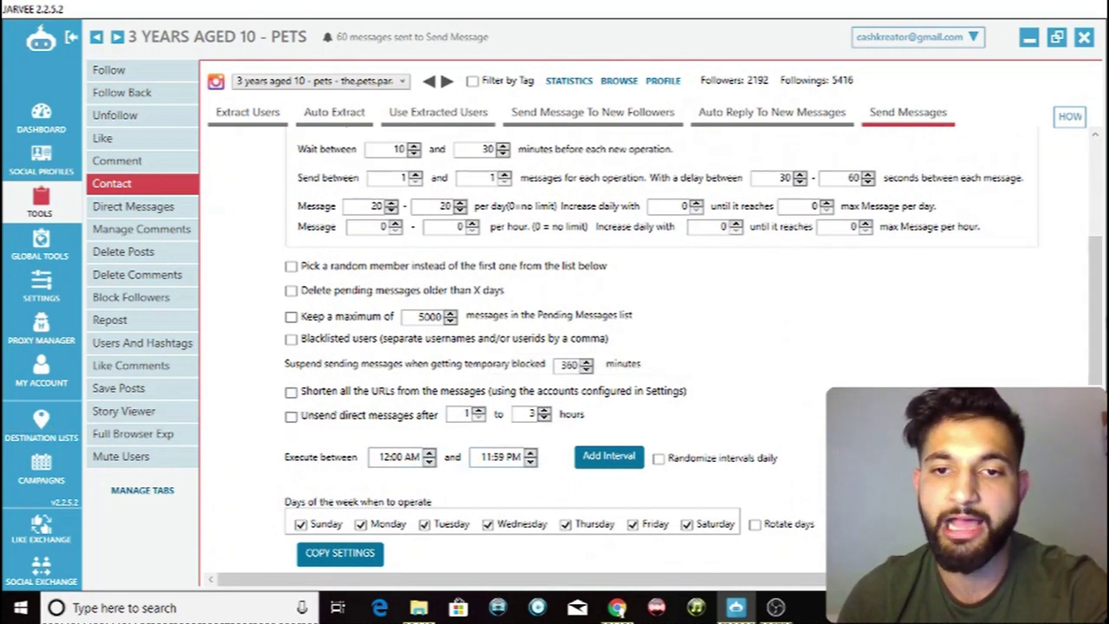
left_click_drag(1094, 318, 1094, 481)
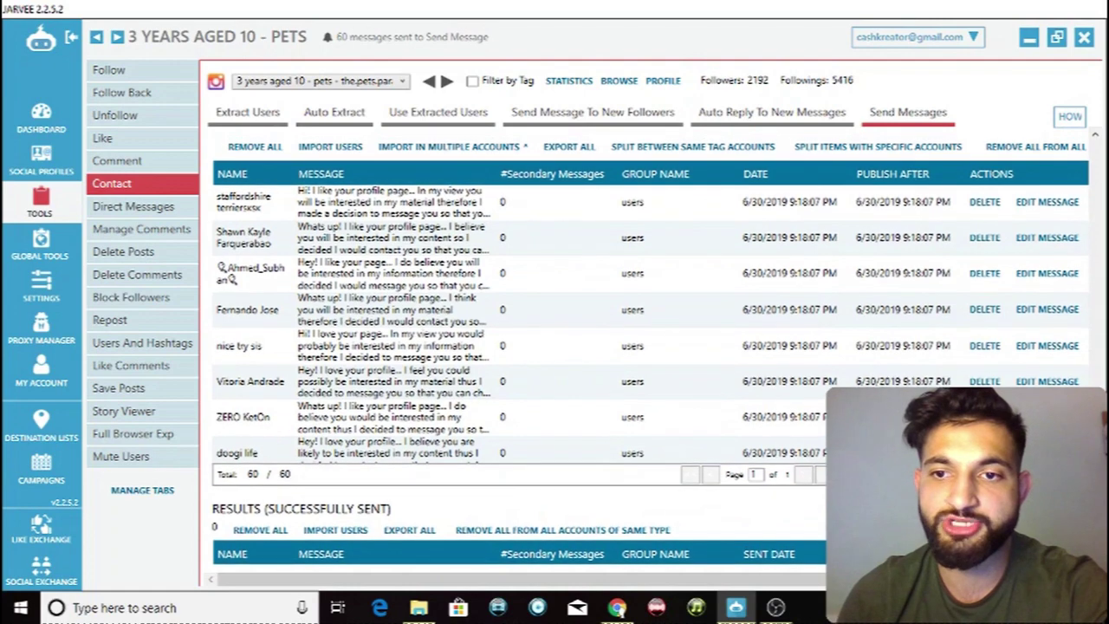
scroll(520, 321, "down", 1)
scroll(222, 199, "down", 4)
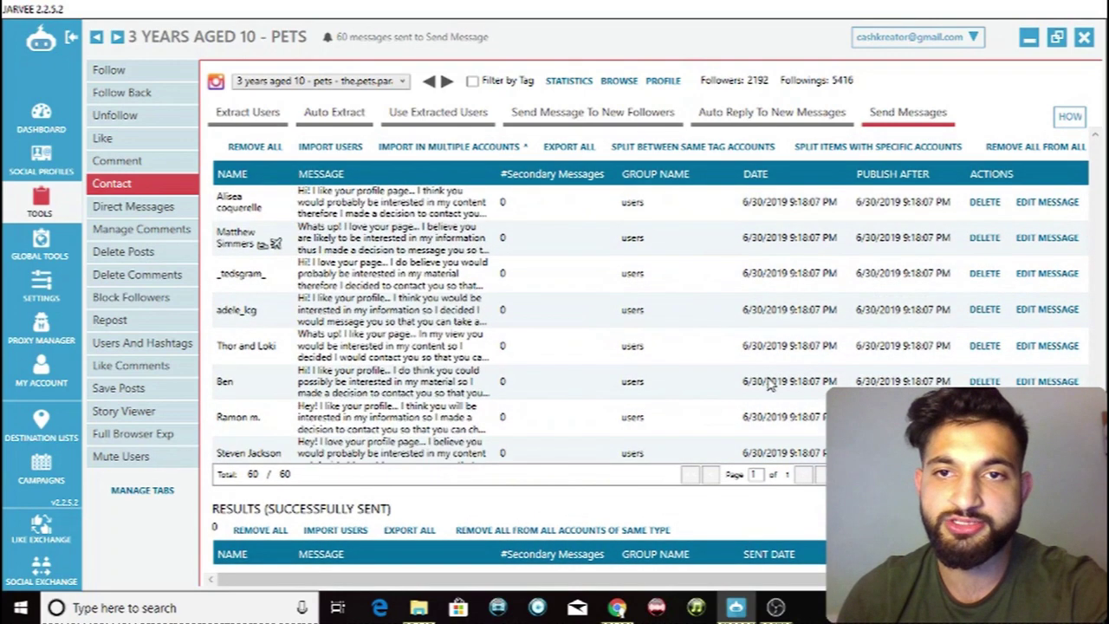
scroll(448, 388, "down", 2)
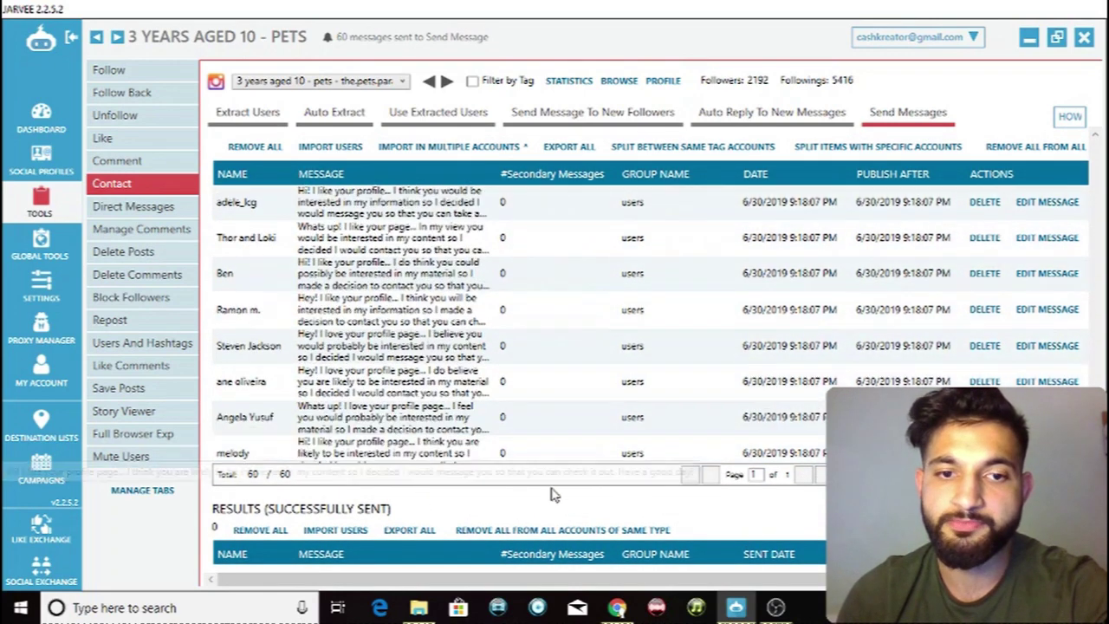
scroll(545, 490, "down", 1)
scroll(563, 346, "down", 2)
scroll(569, 338, "up", 3)
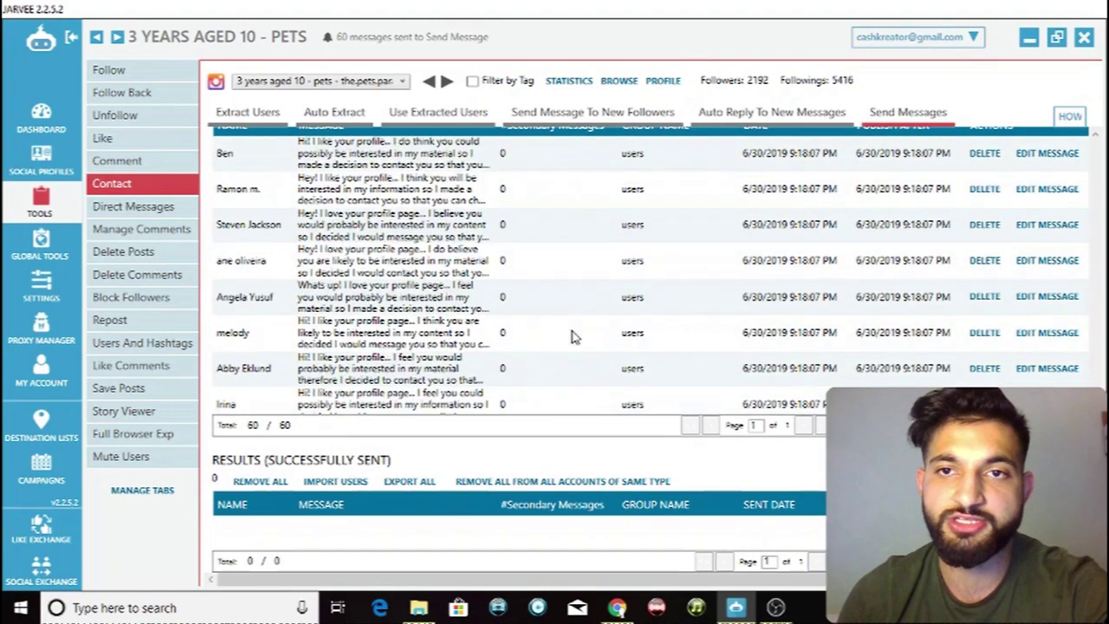
- Start the Send Messages tool for the pets account
scroll(925, 314, "up", 10)
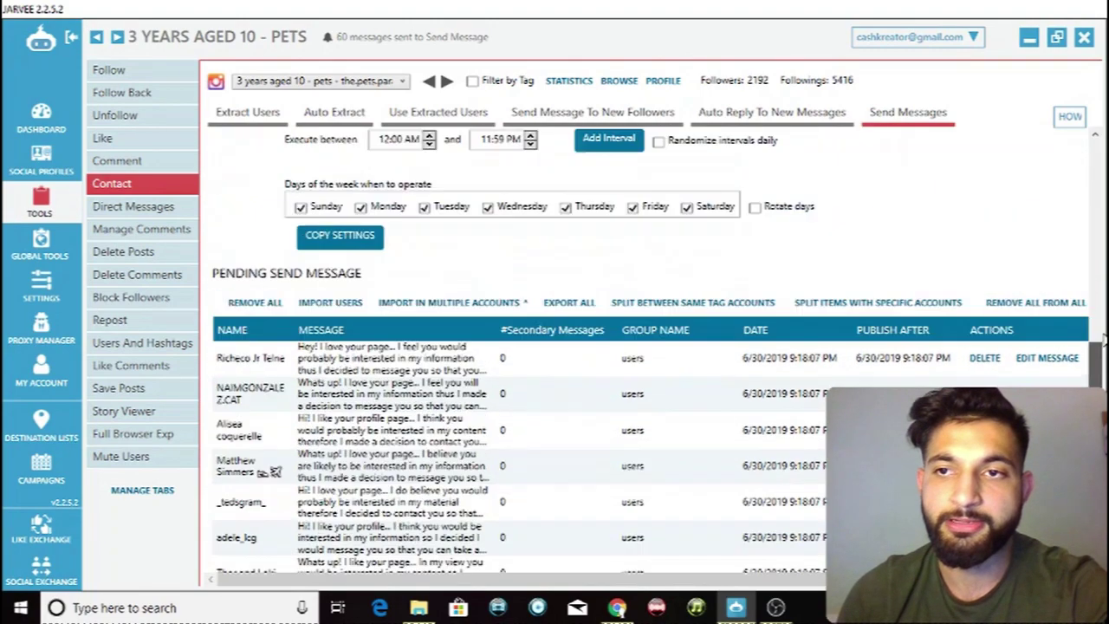
scroll(658, 346, "up", 3)
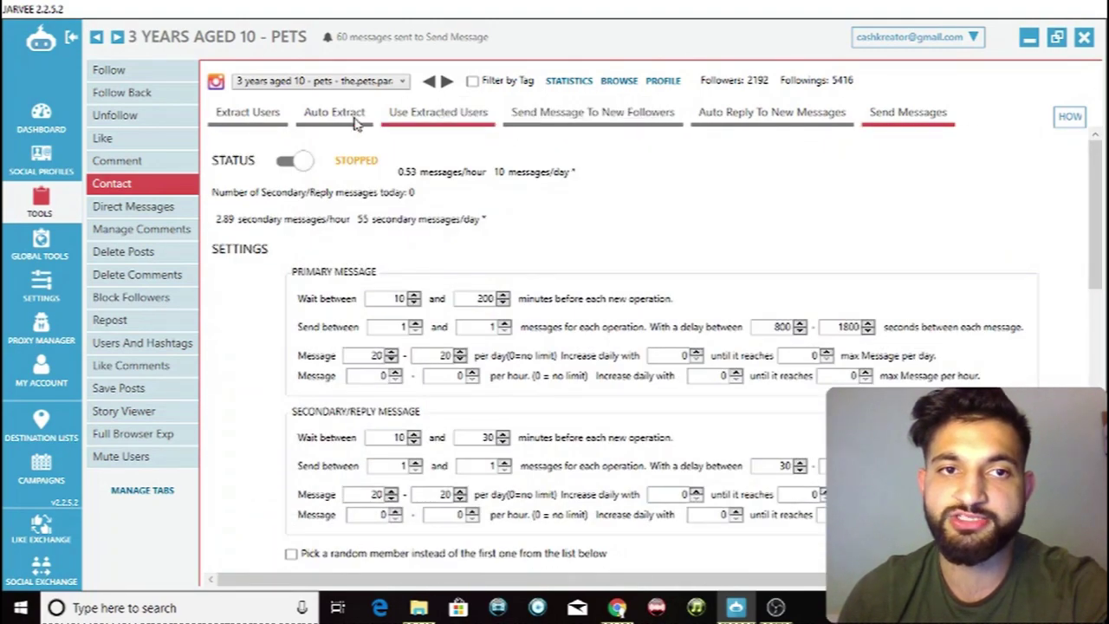
left_click(291, 163)
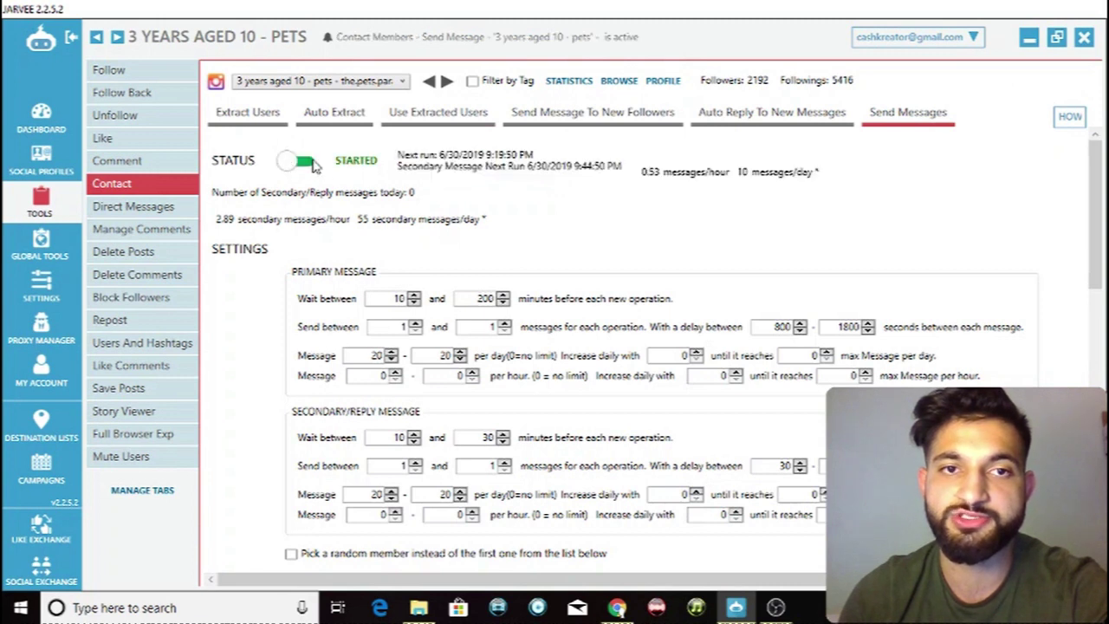